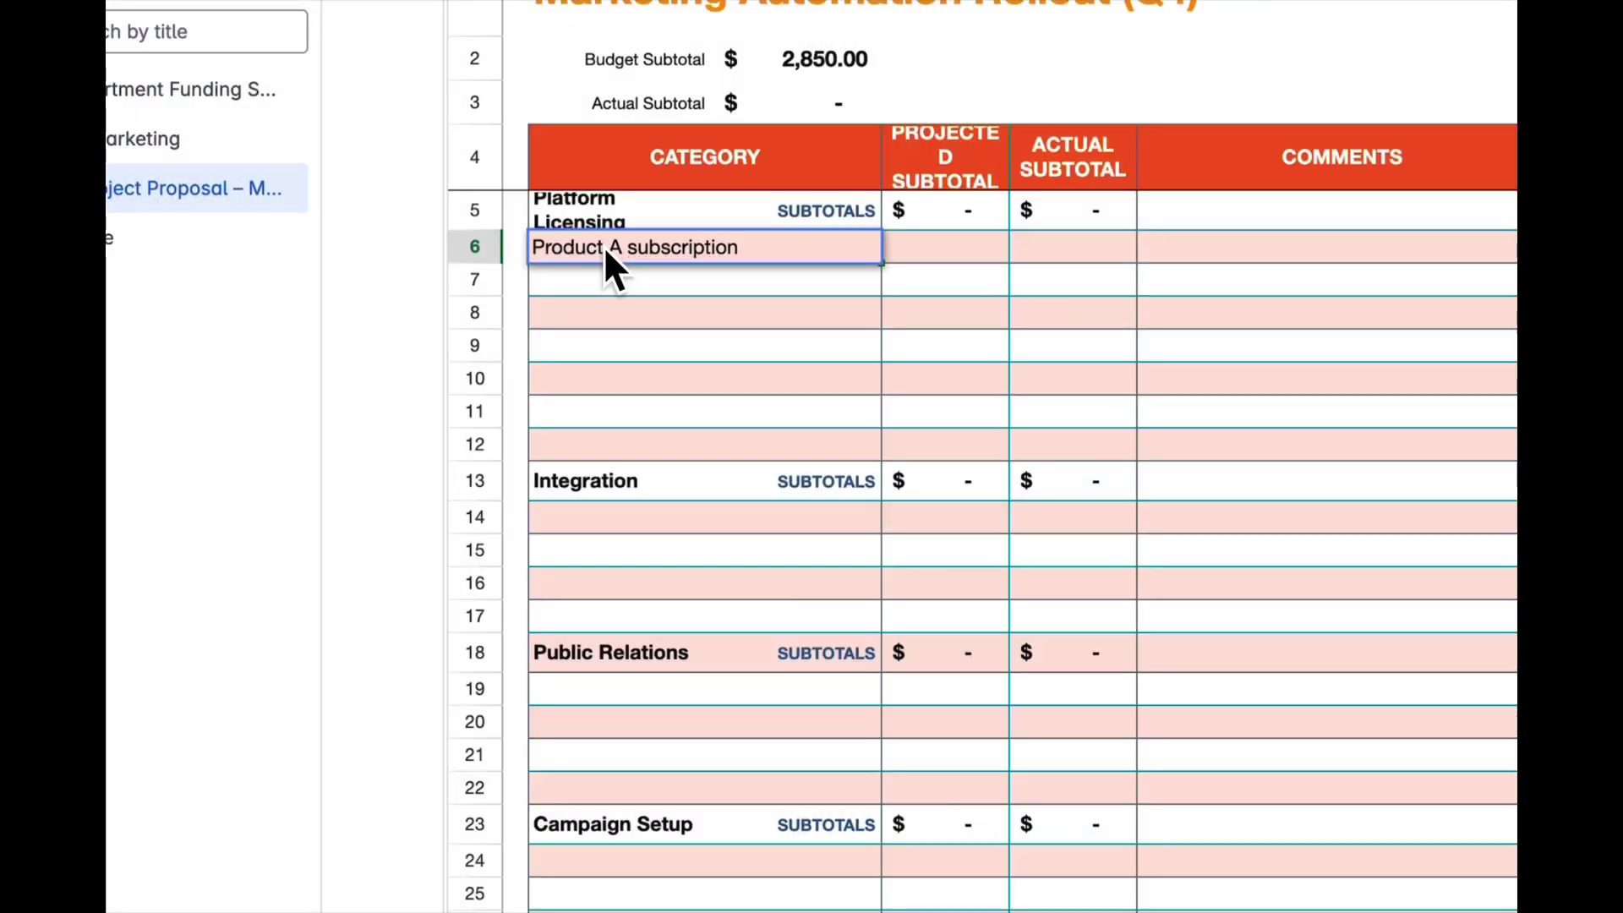
Step: Enter 900 for Product A subscription and add 'CRM platform integration setup' at 1500
key(Tab)
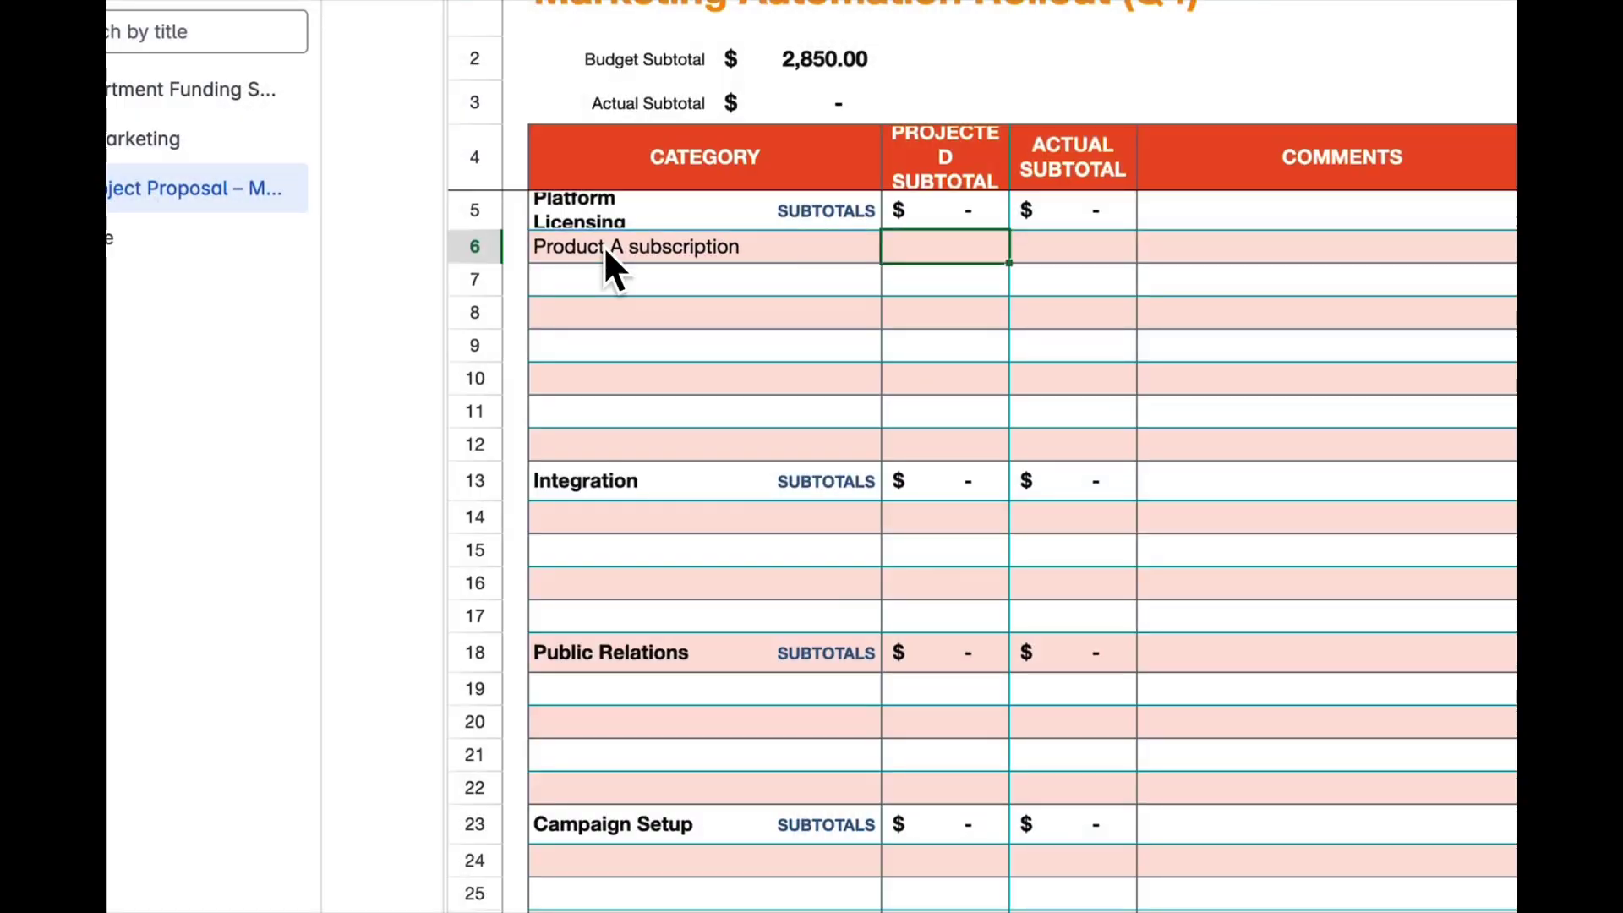
text(900)
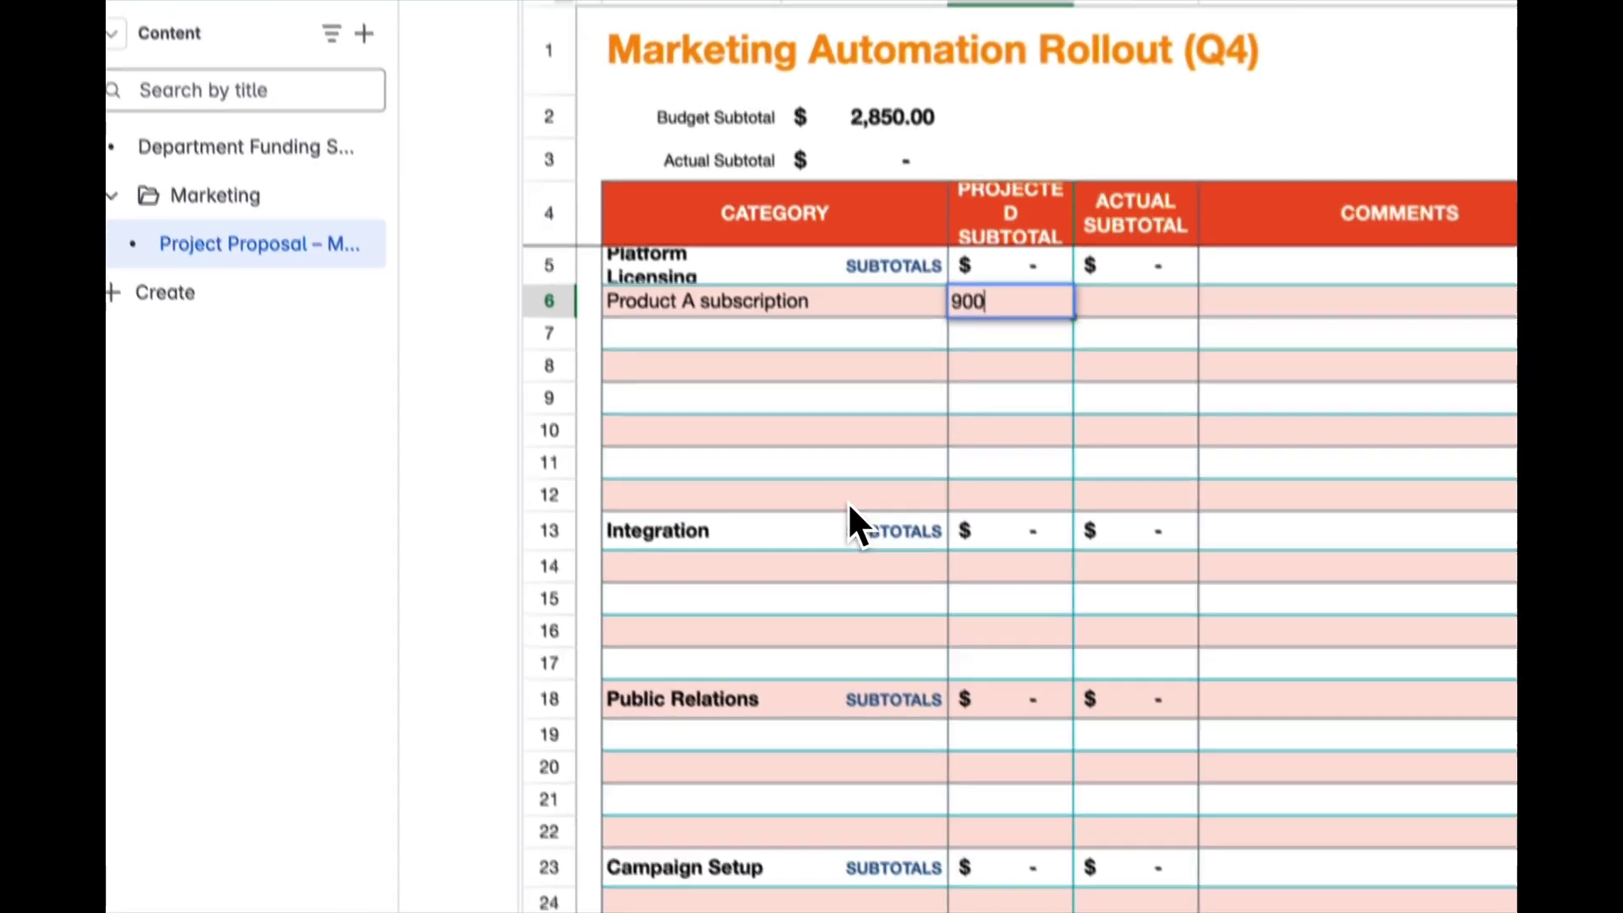
click(704, 516)
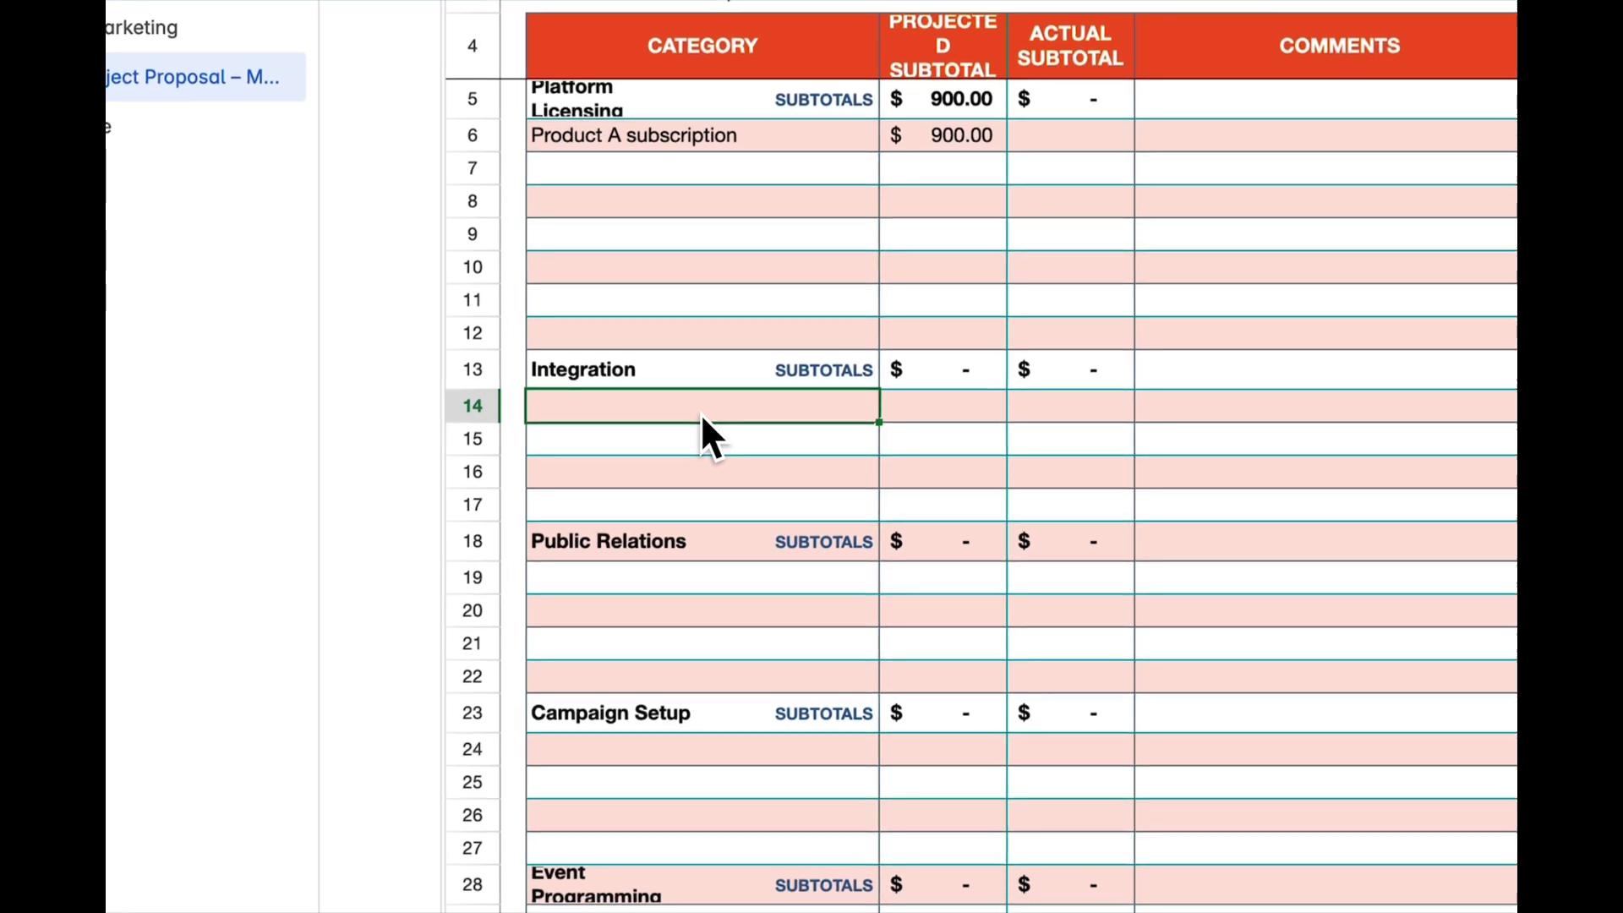
text(CRM platfor)
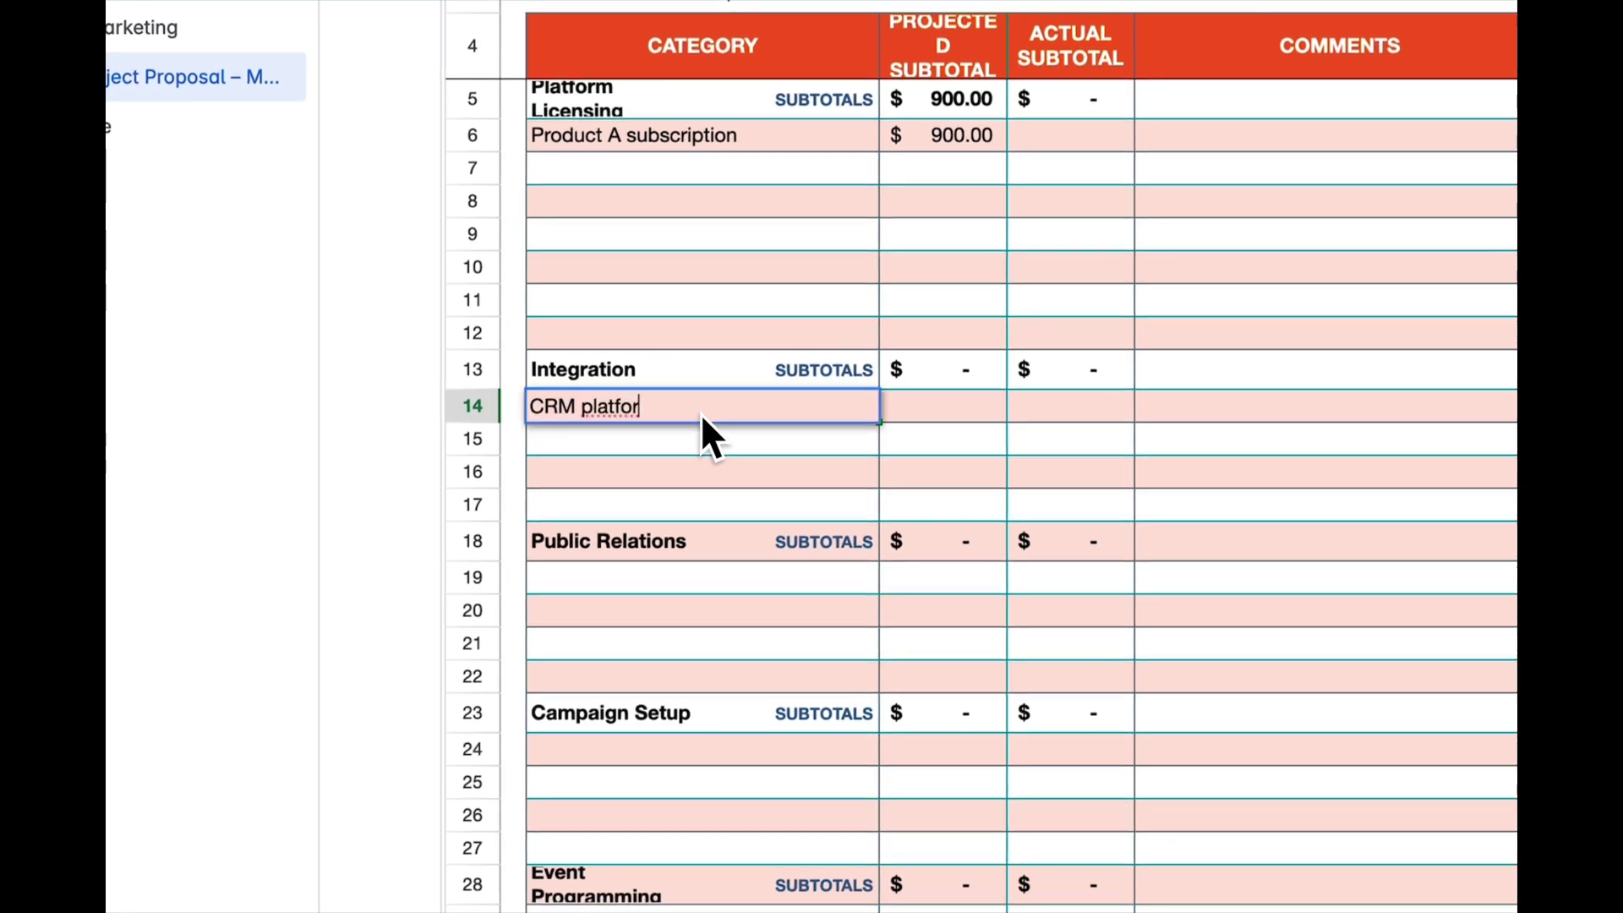
text(m integration setup)
click(921, 421)
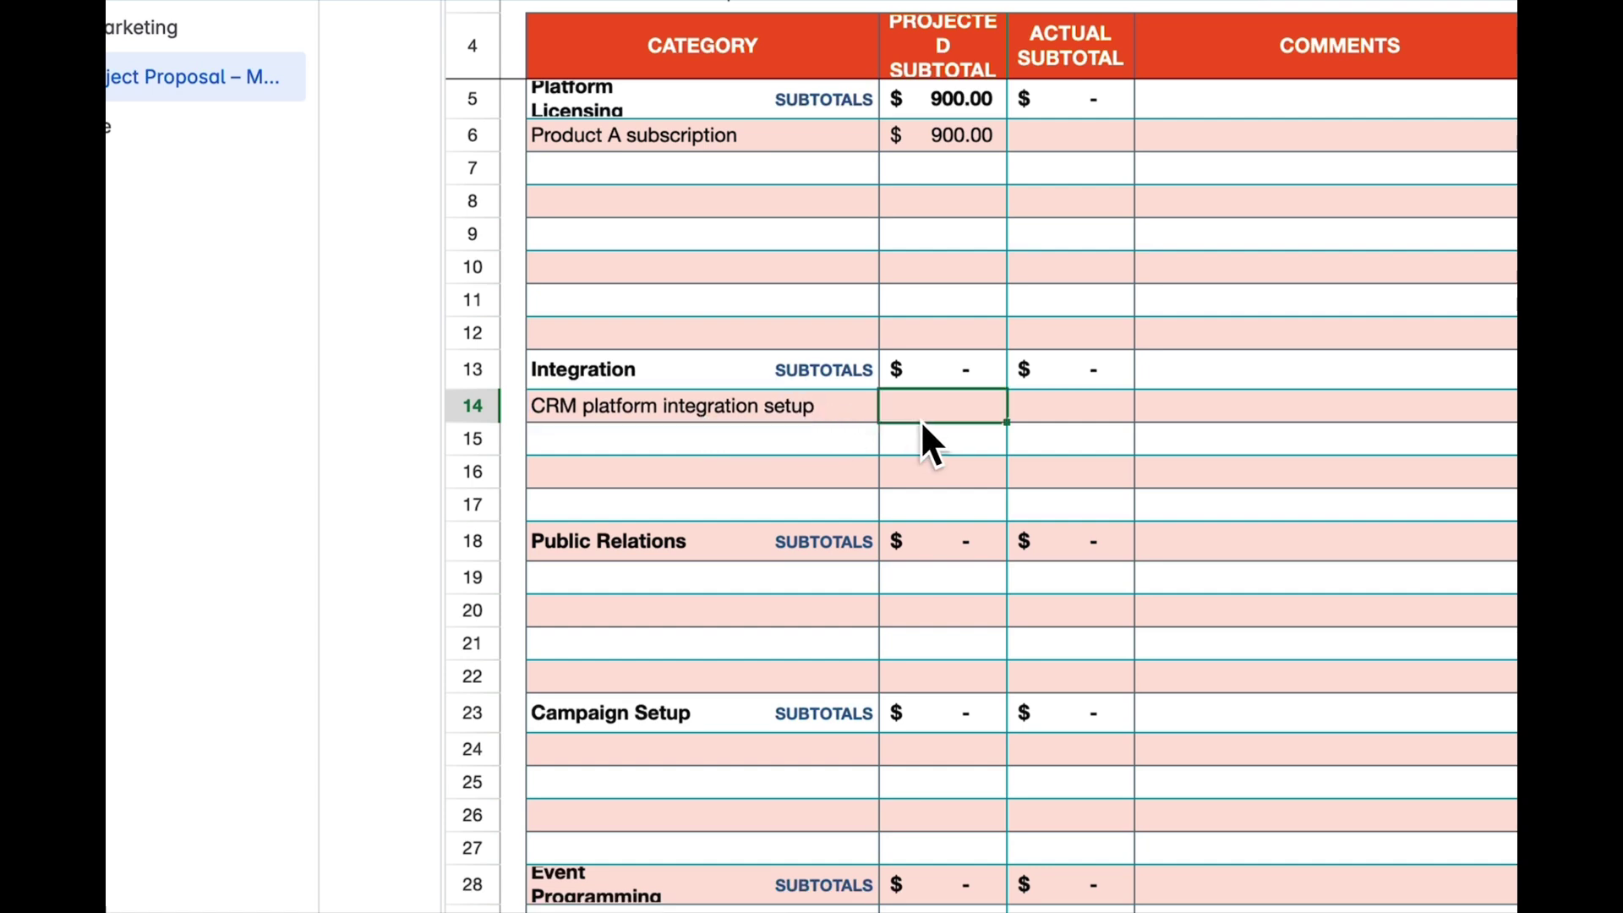
text(1500)
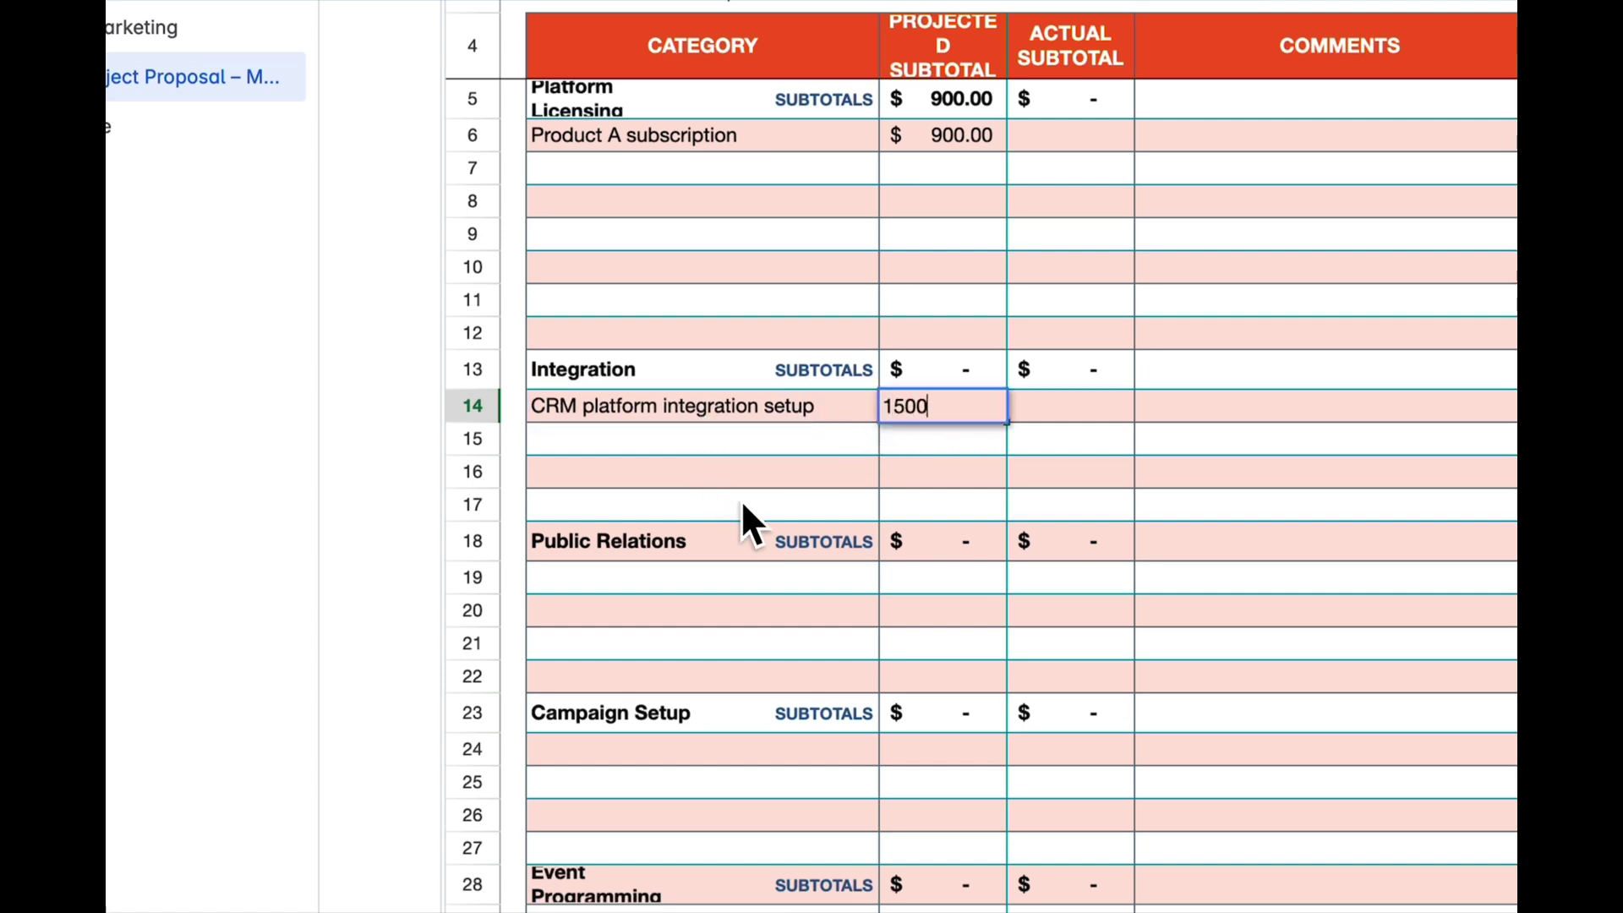
Step: Add a Graphics line under Public Relations, bringing the Budget Subtotal to 12,250.00
click(746, 588)
text(Grahics)
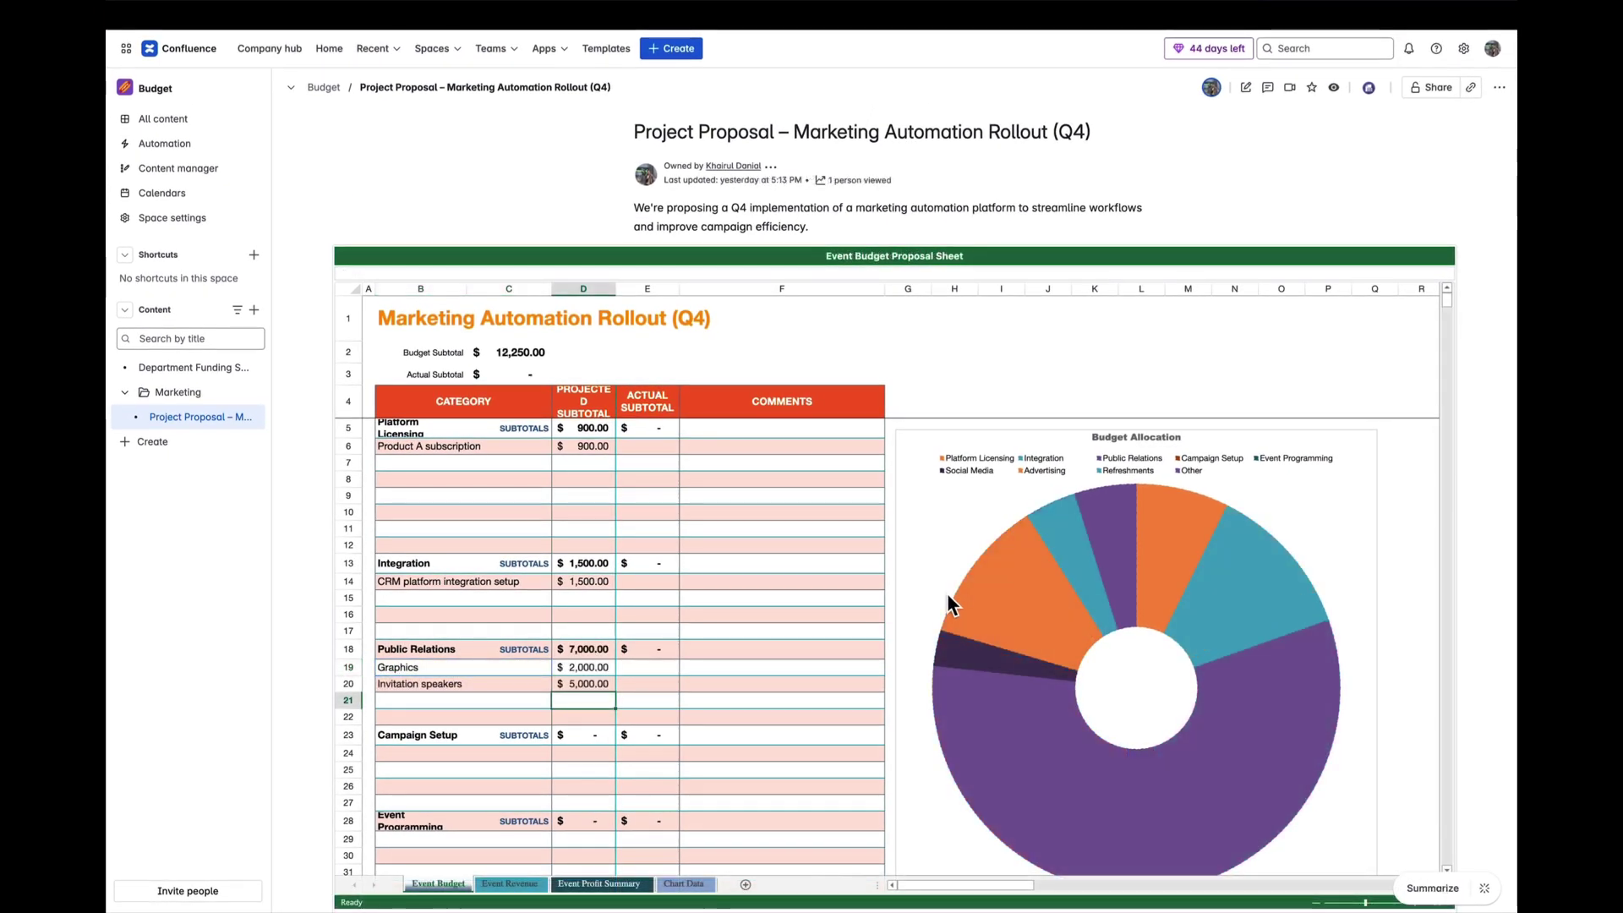
click(511, 357)
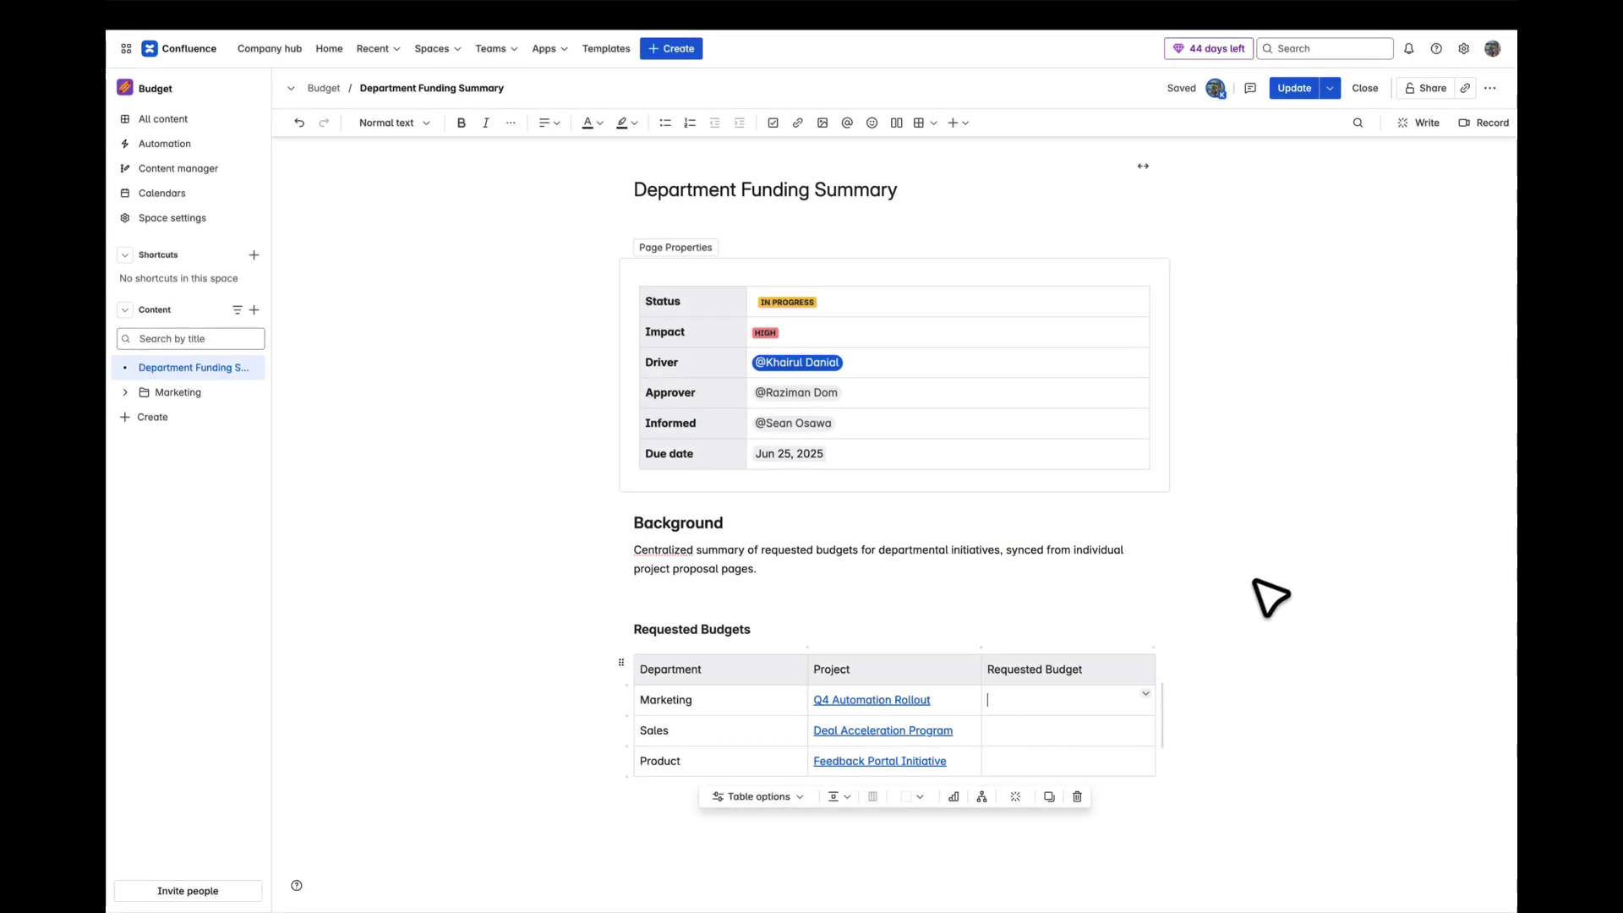
Step: Insert an Excel-like Table single-cell excerpt into Marketing's Requested Budget cell via '/excerpt single cell'
click(1046, 704)
text(/ex)
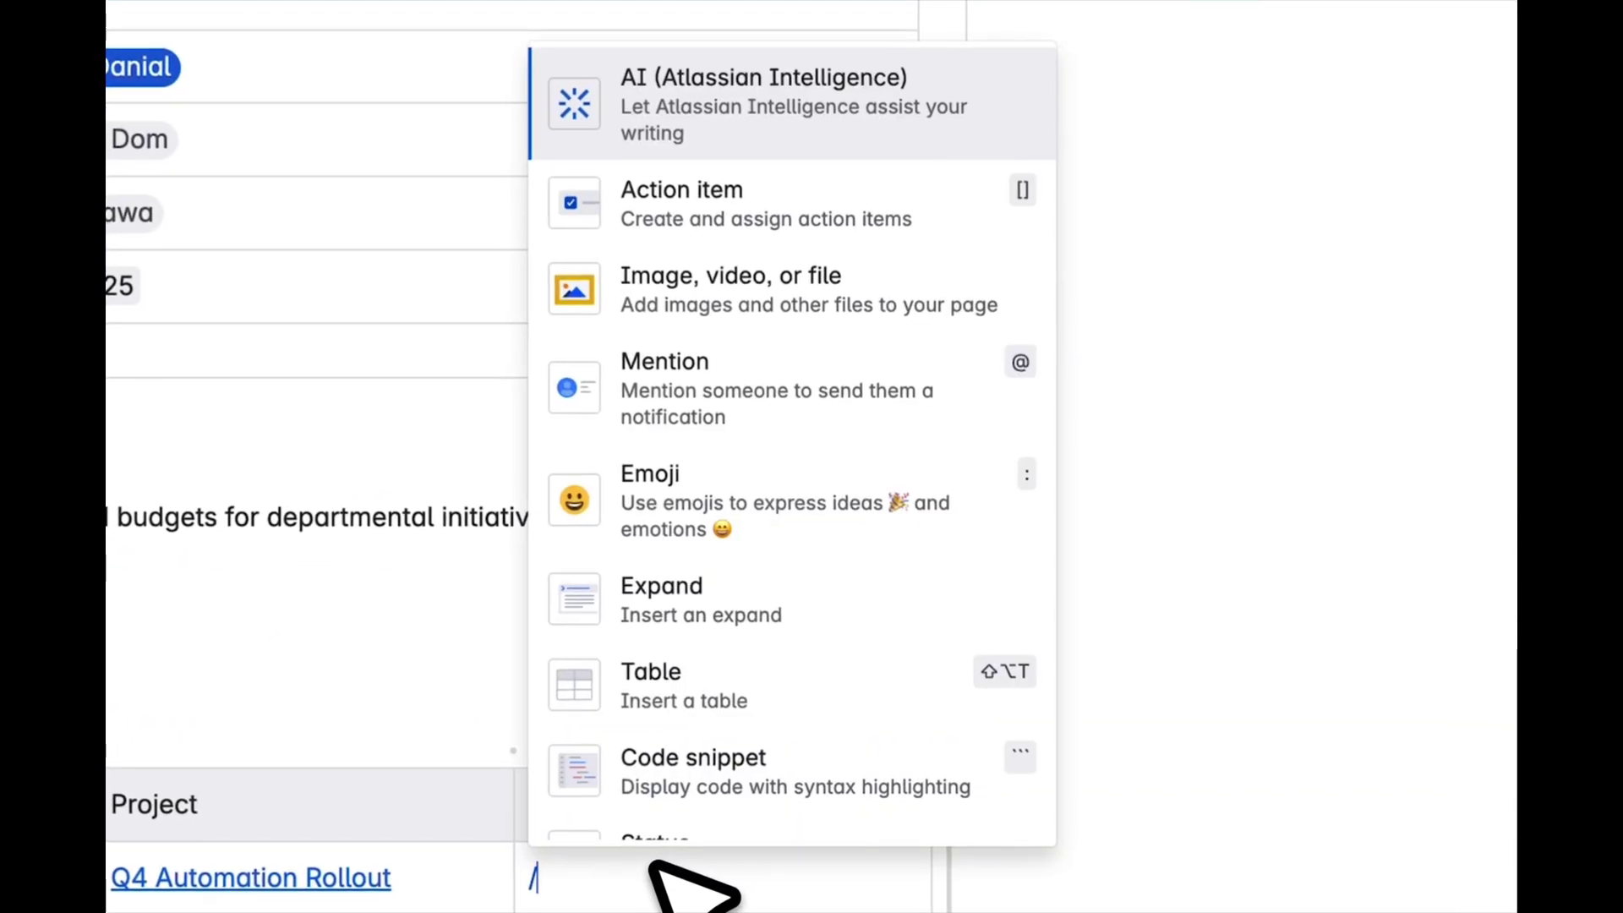
text(cerpt single)
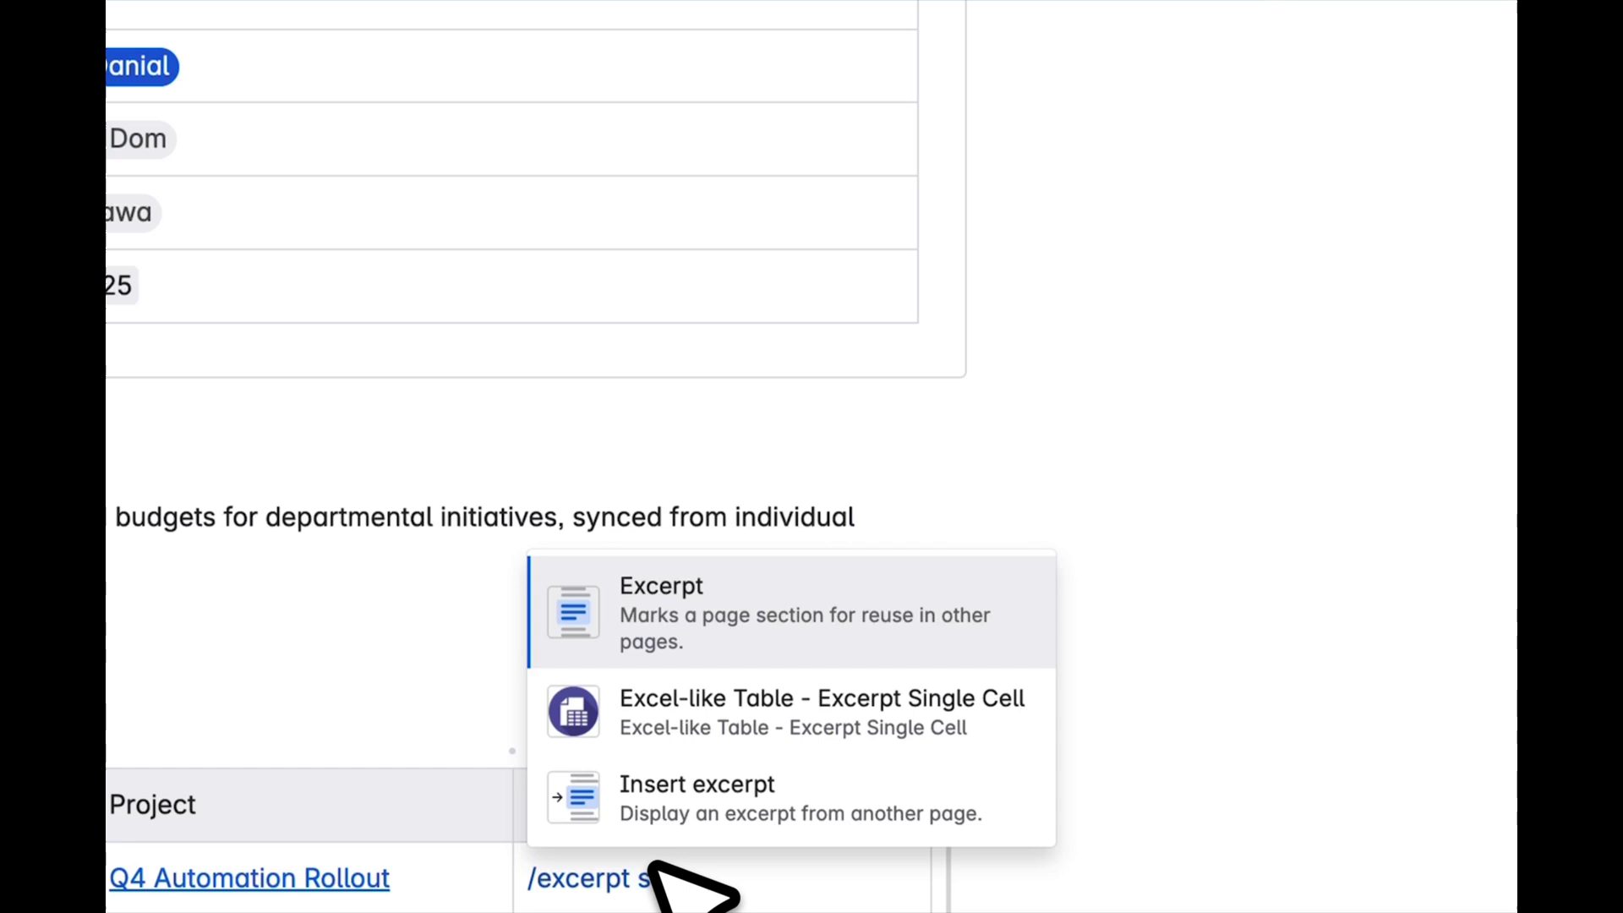
text( cell)
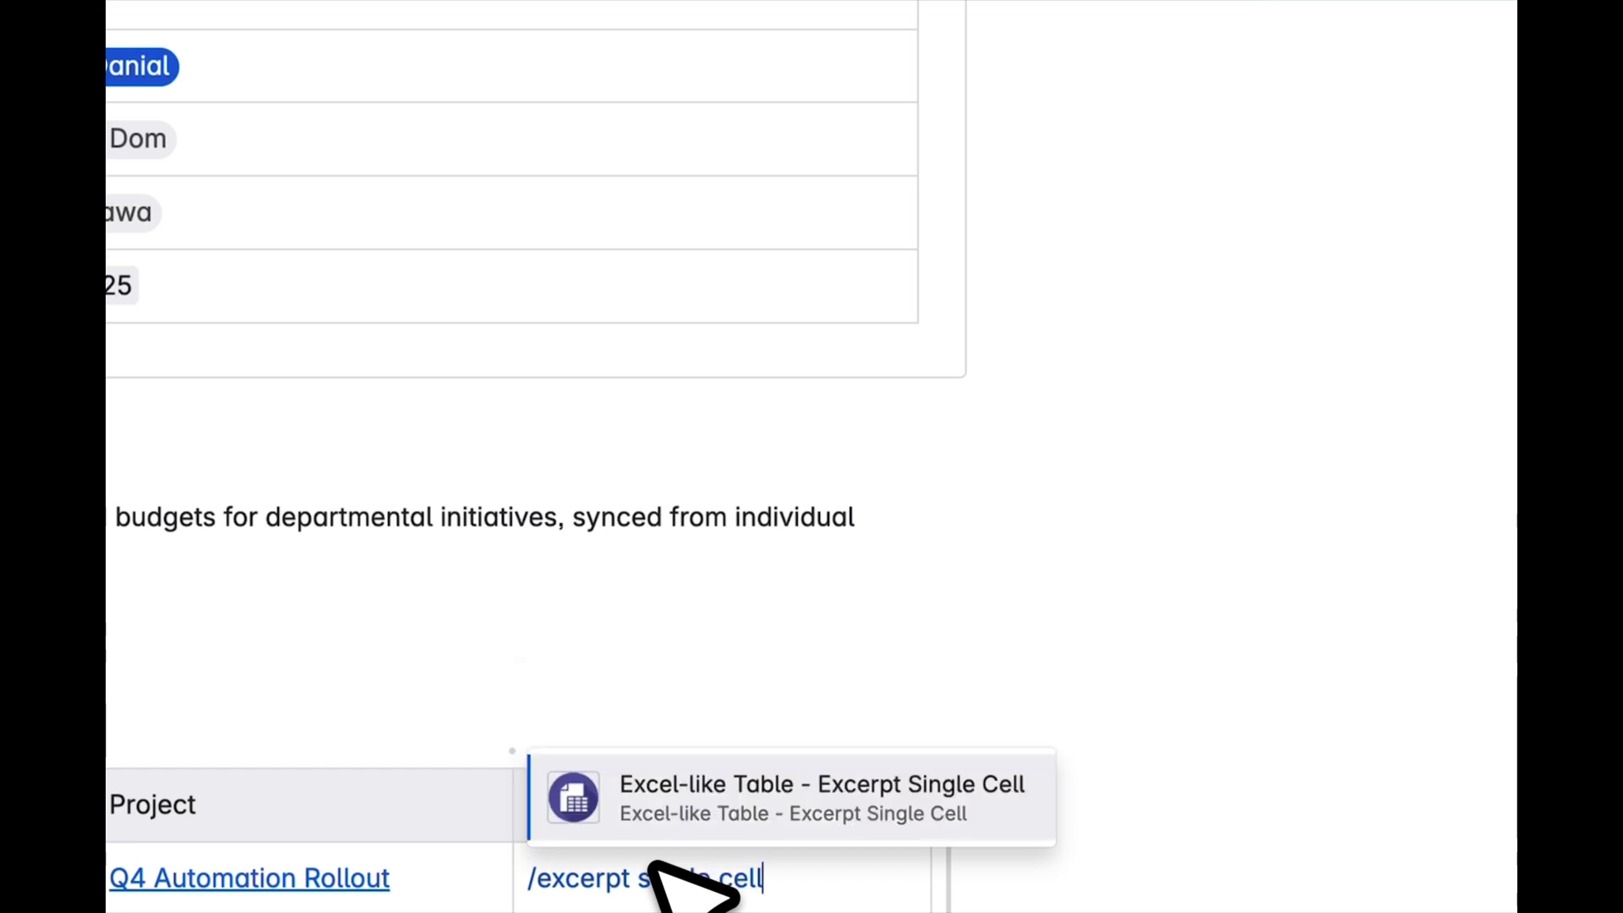
click(710, 812)
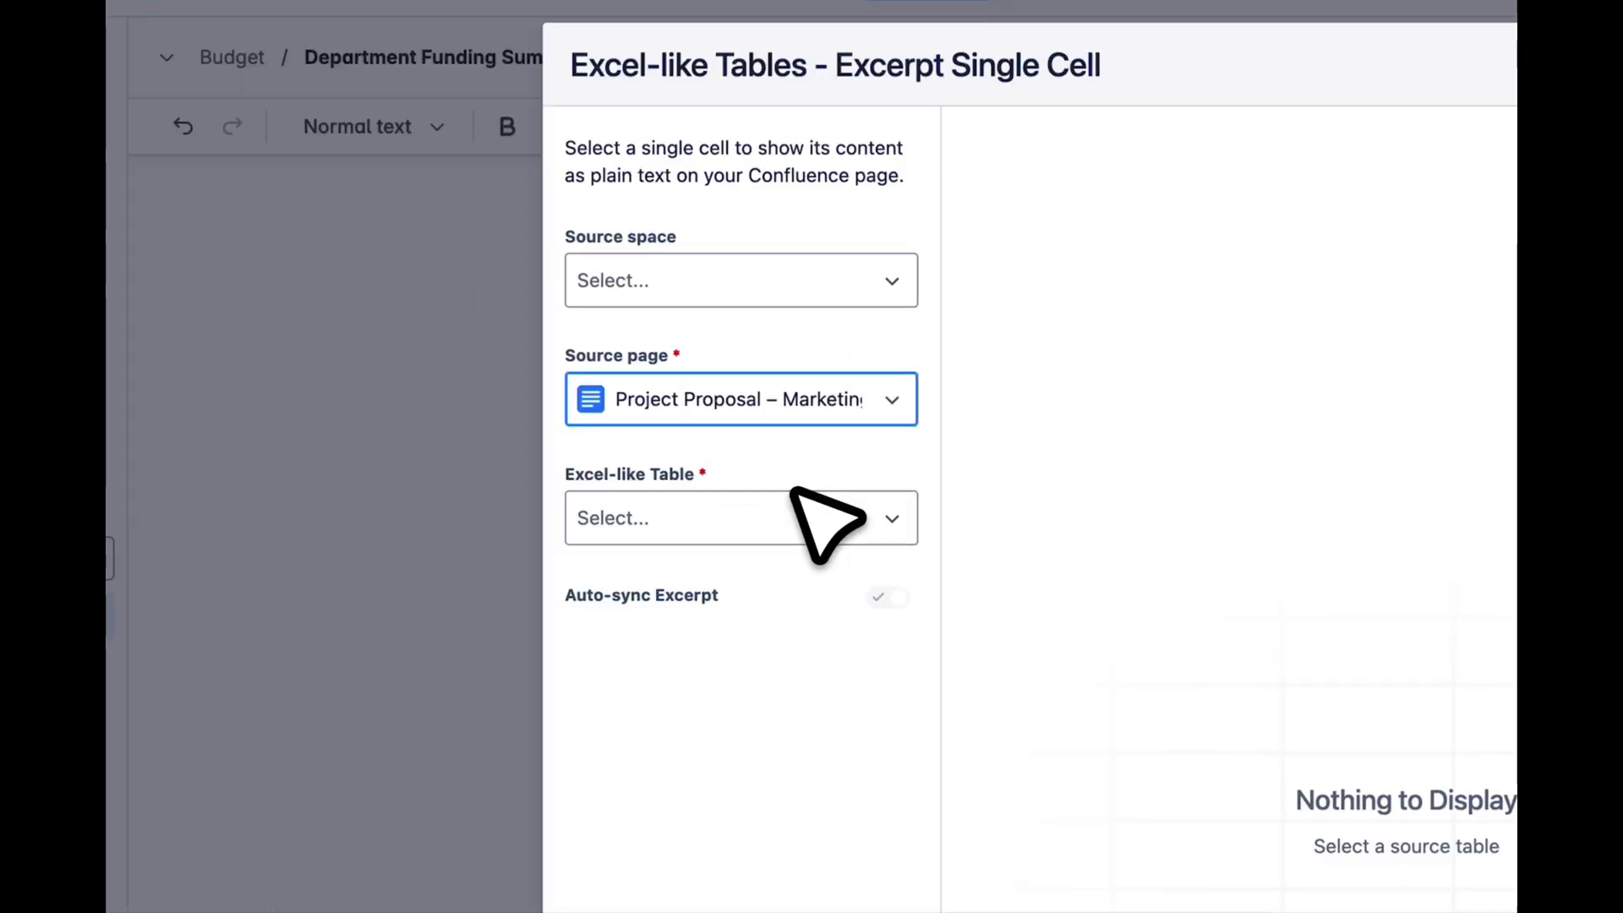
Step: Excerpt Budget Subtotal cell C2 from Event Budget Proposal Sheet, showing $16,250.00
click(788, 526)
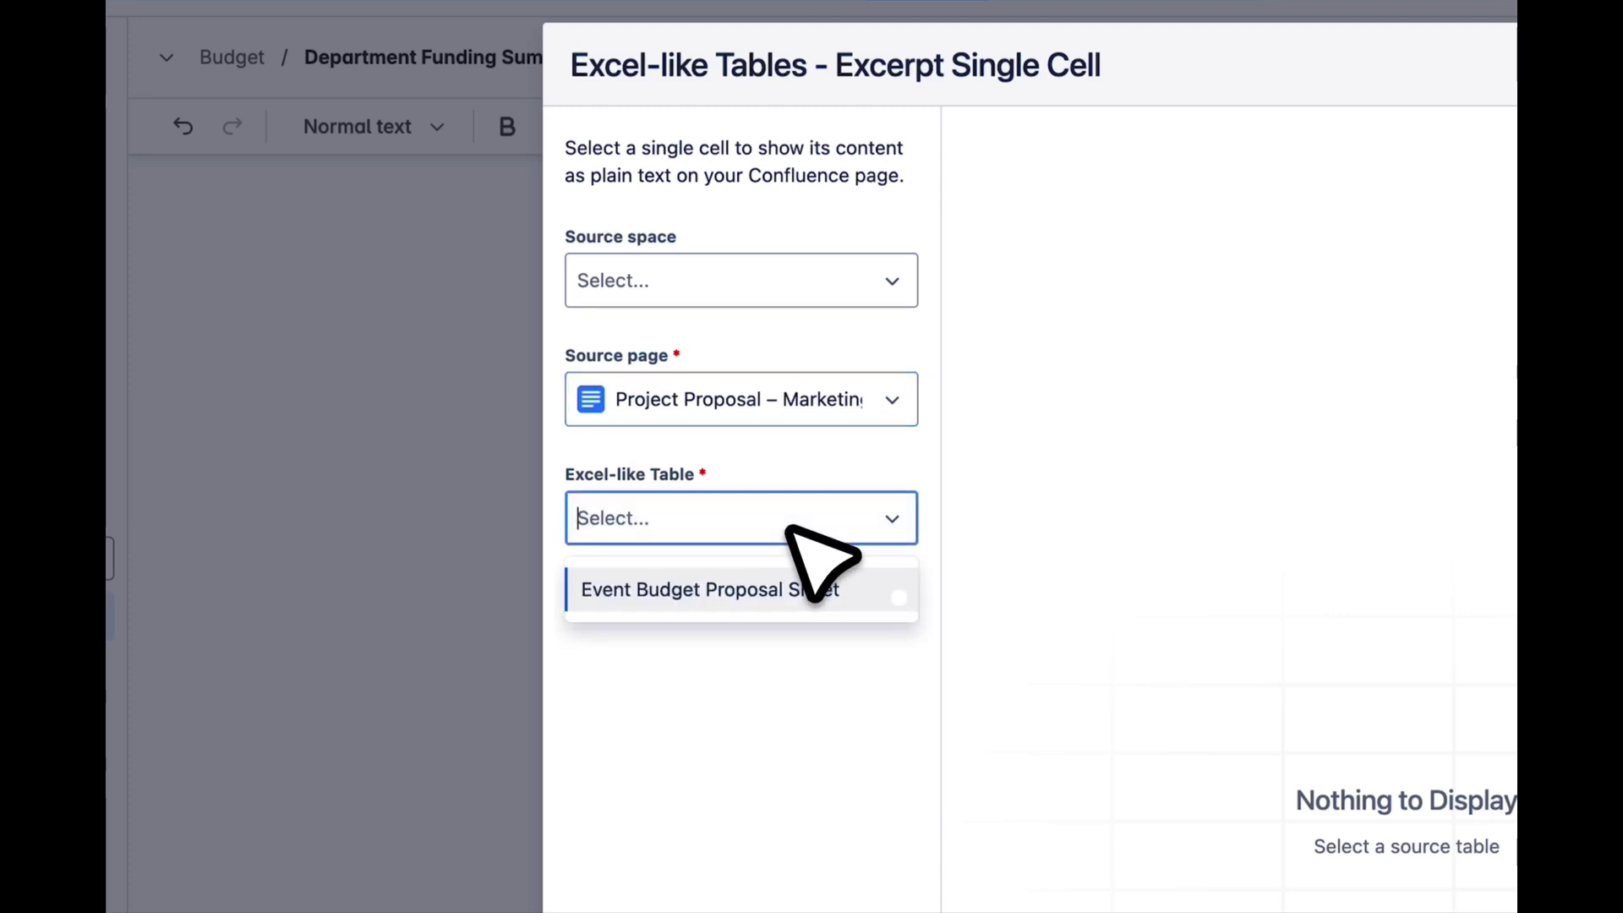
click(813, 597)
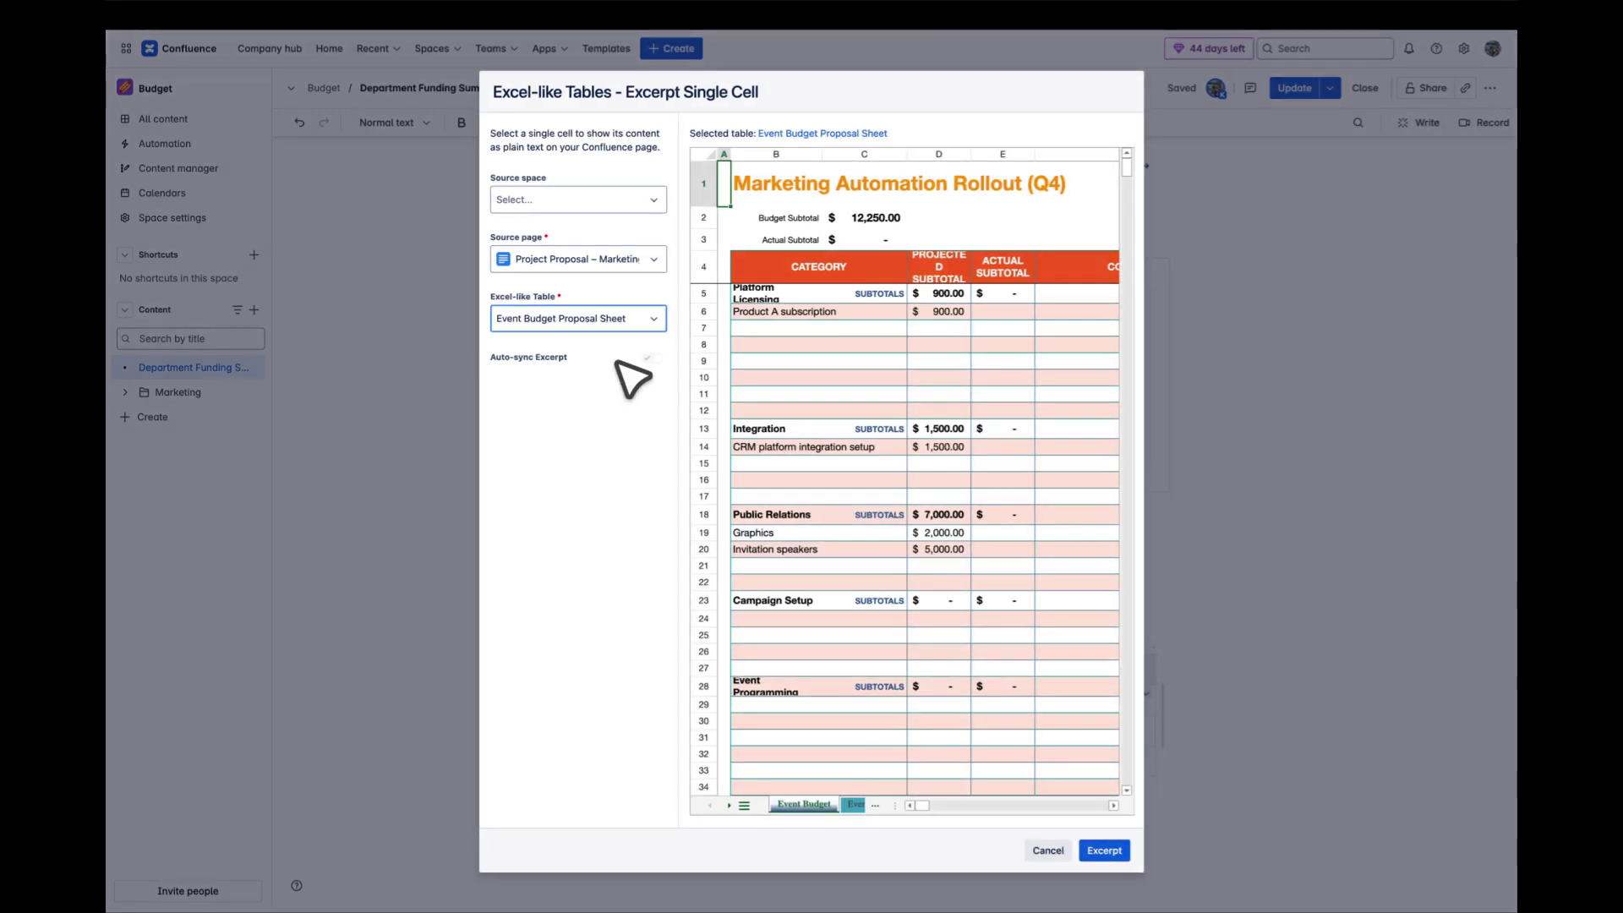
click(892, 222)
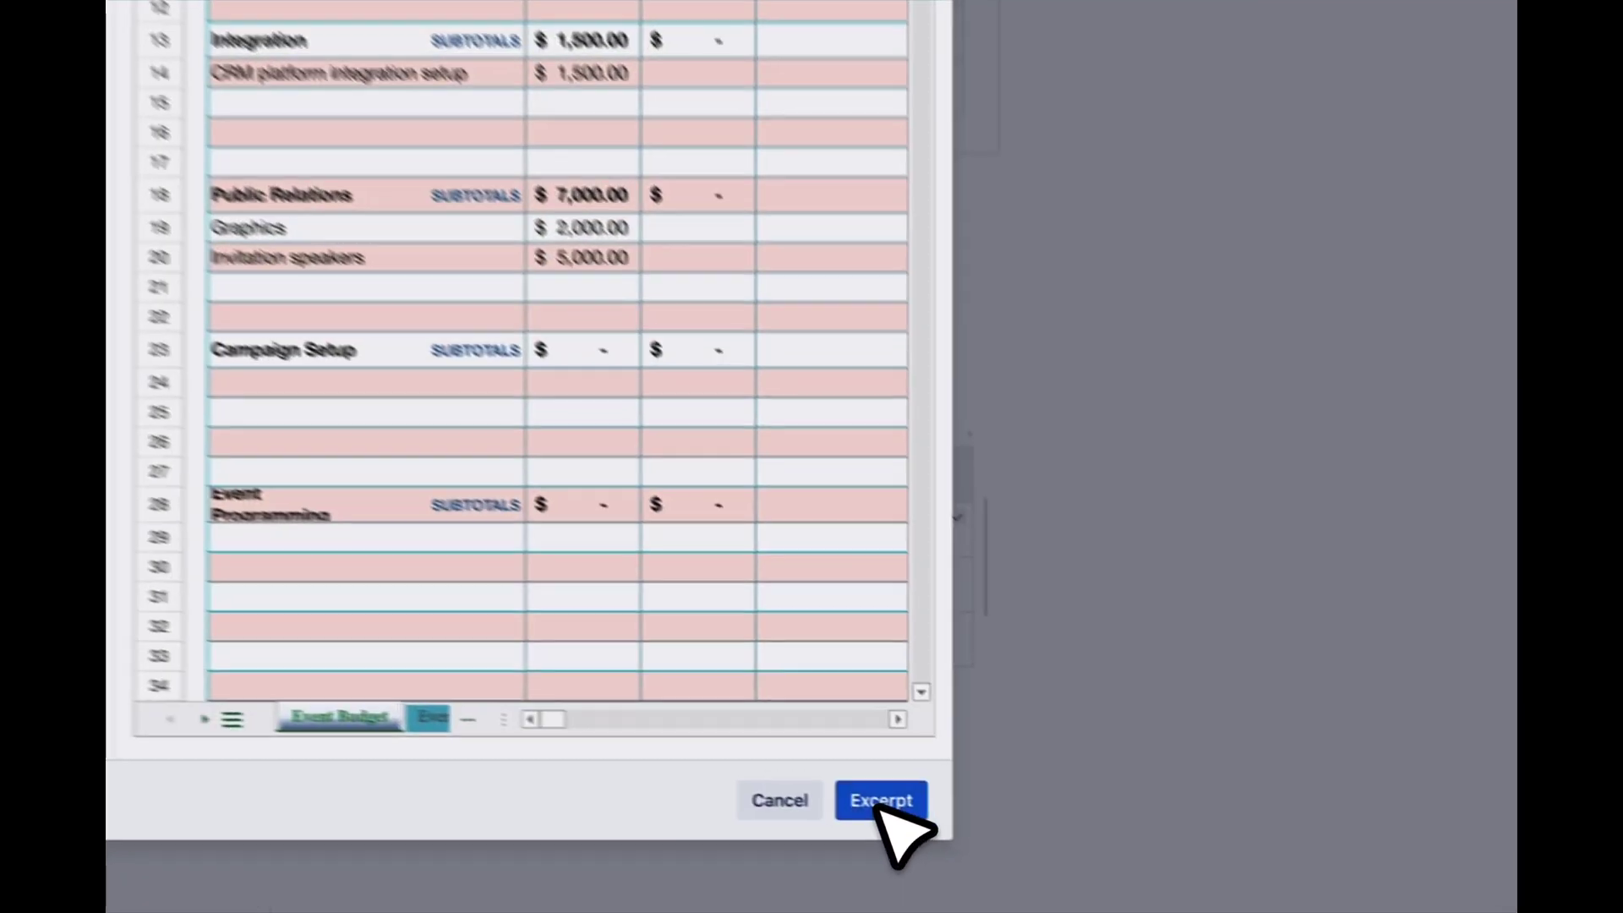
click(1102, 849)
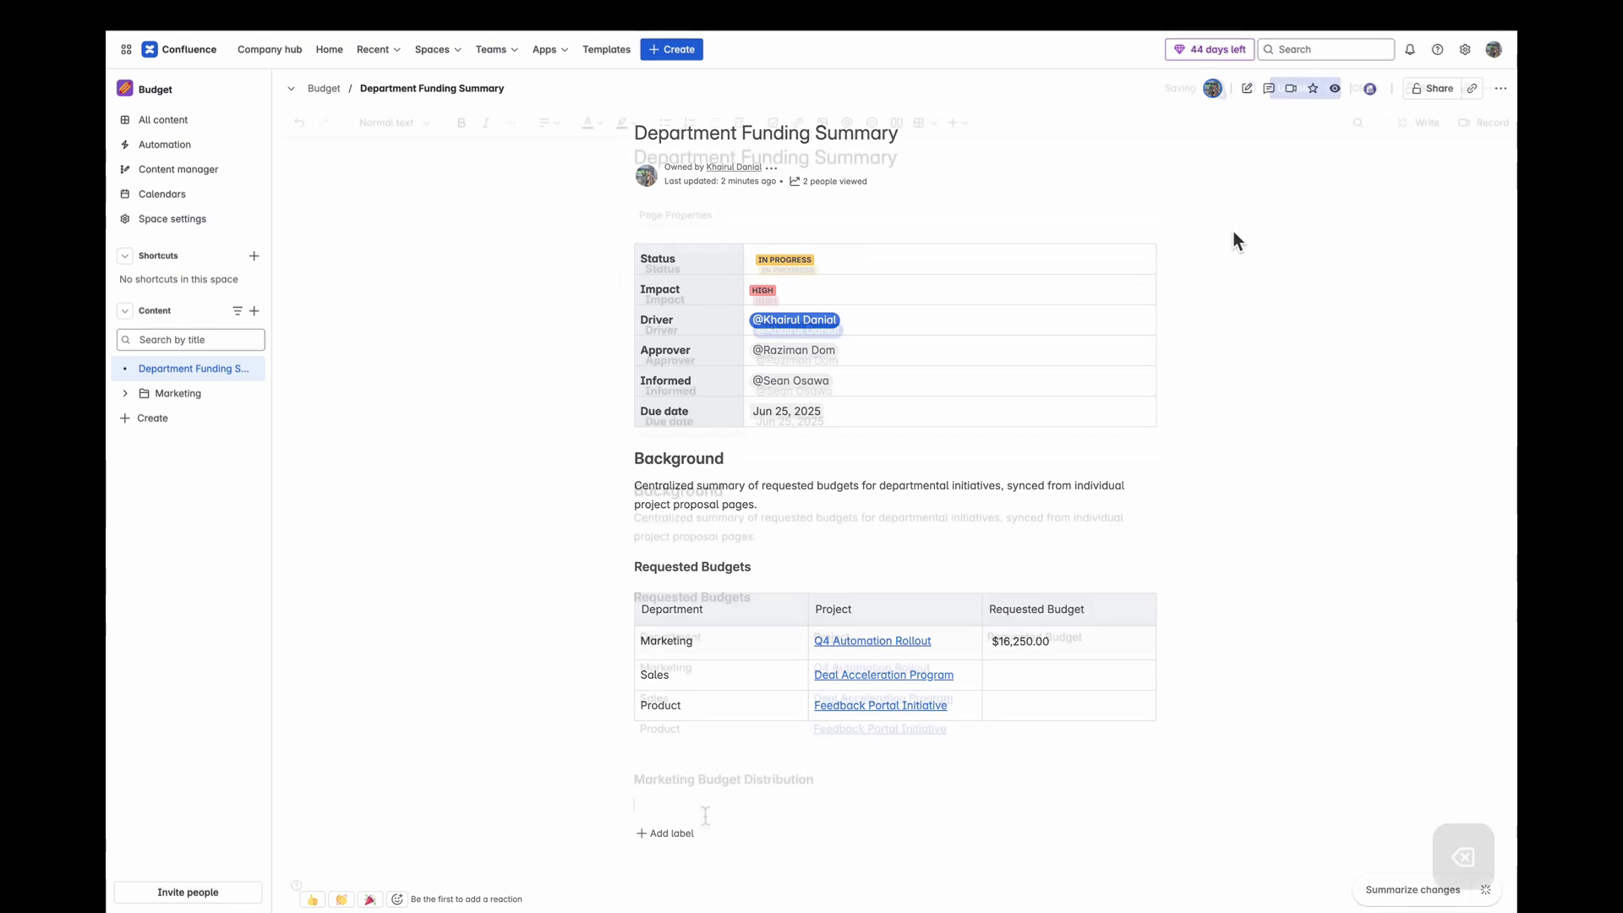
Step: Under a Marketing Budget Distribution heading, excerpt range B2:D11 of campaign types, subtotals and percentages
key(BackSpace)
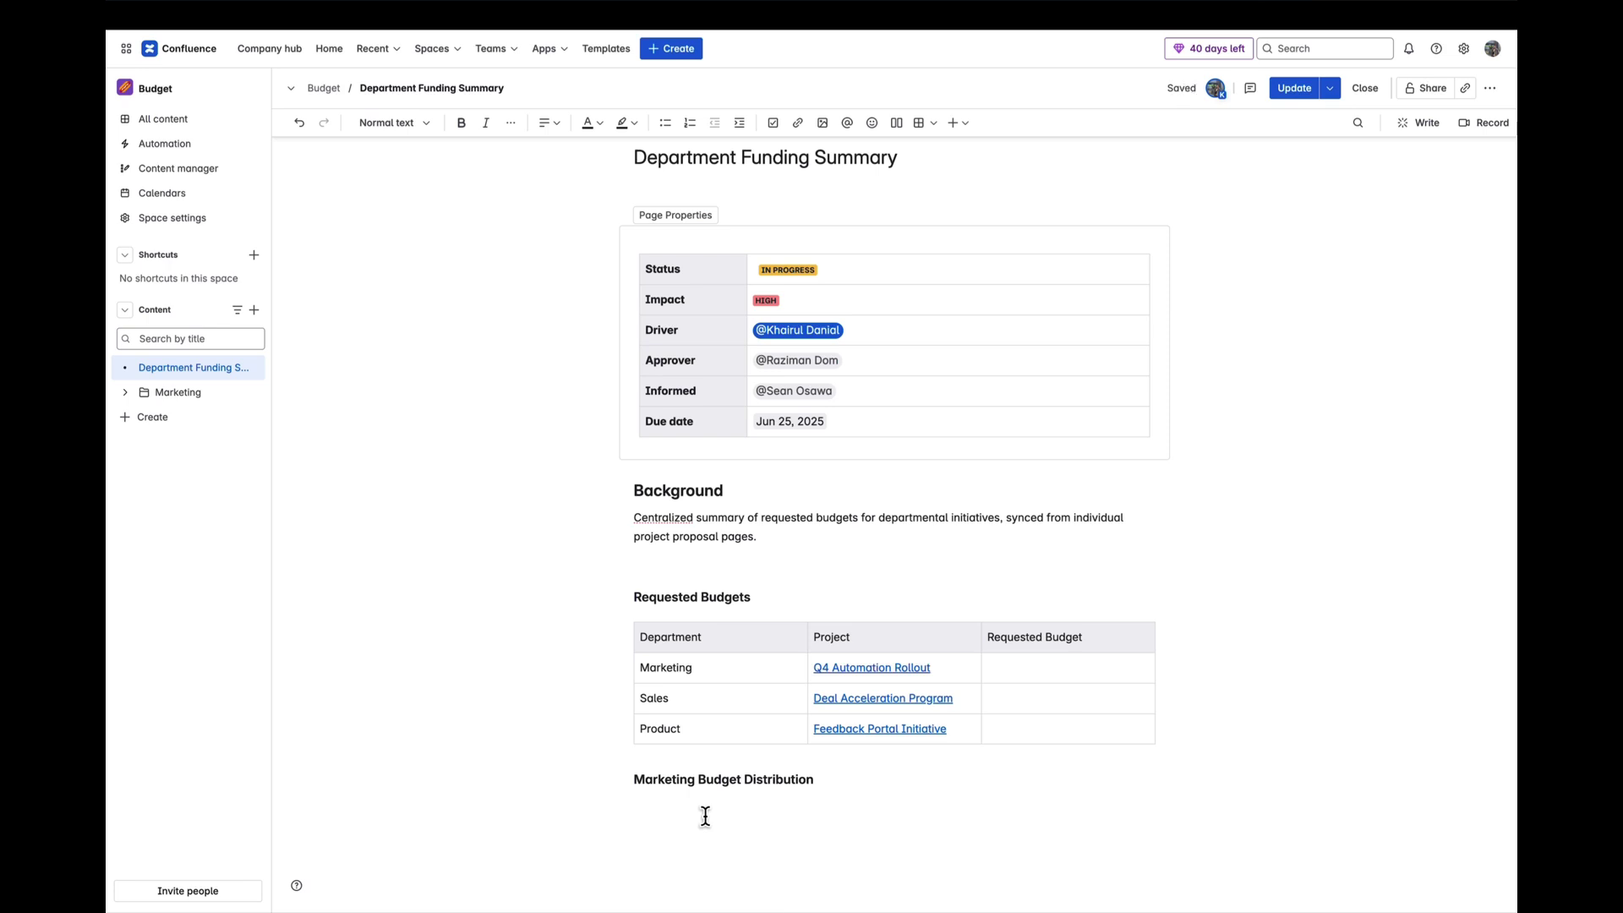
text(/excerpt)
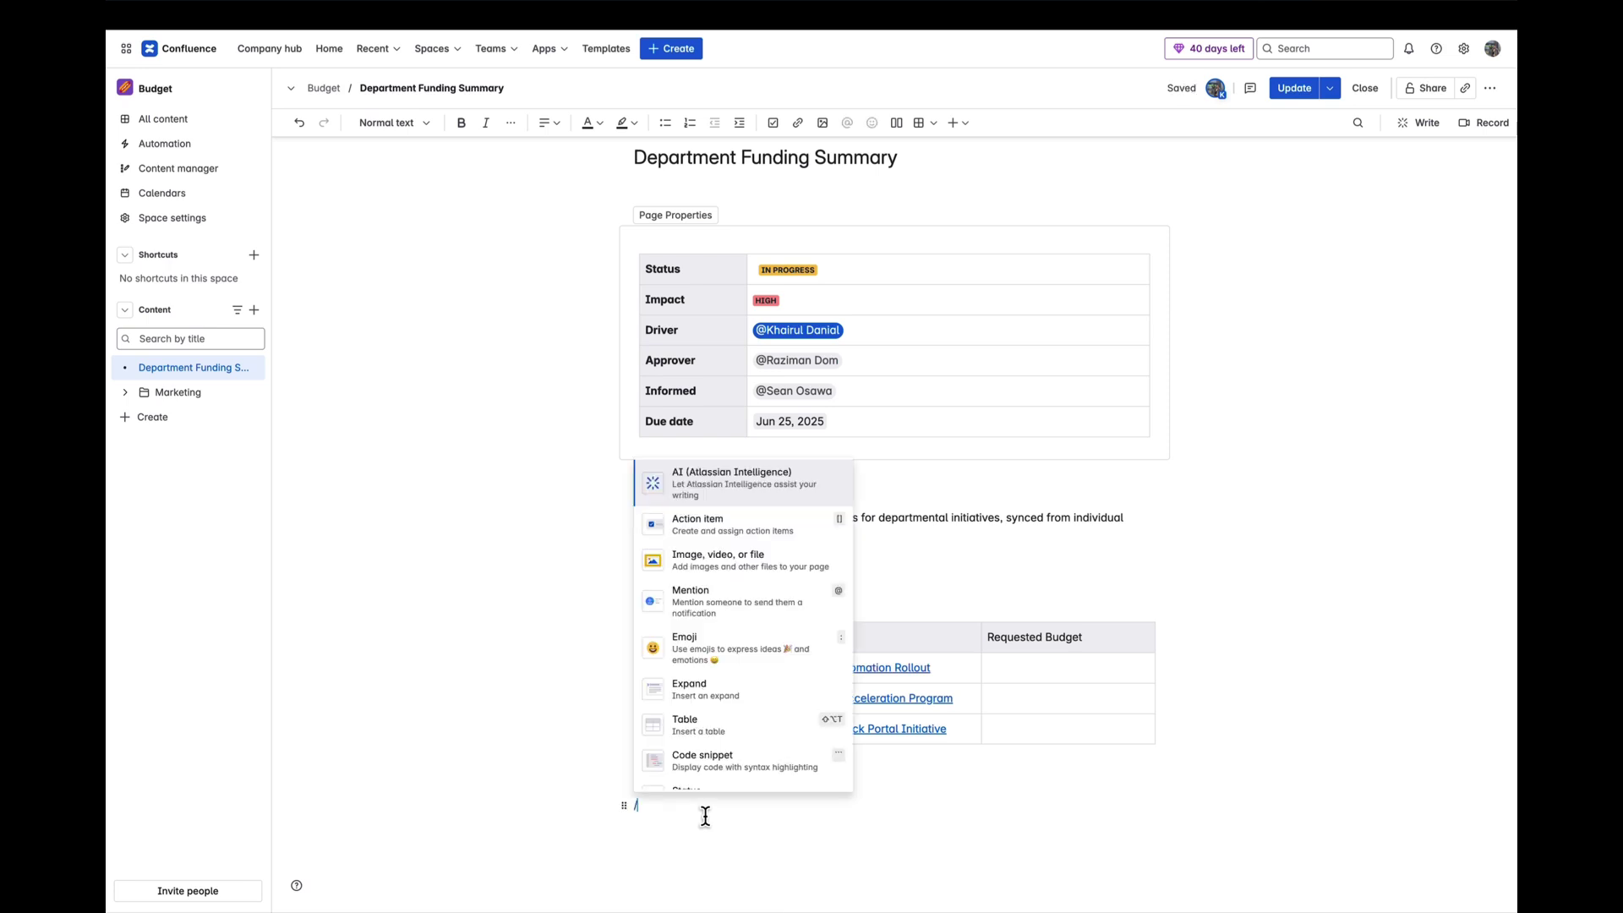
text( range)
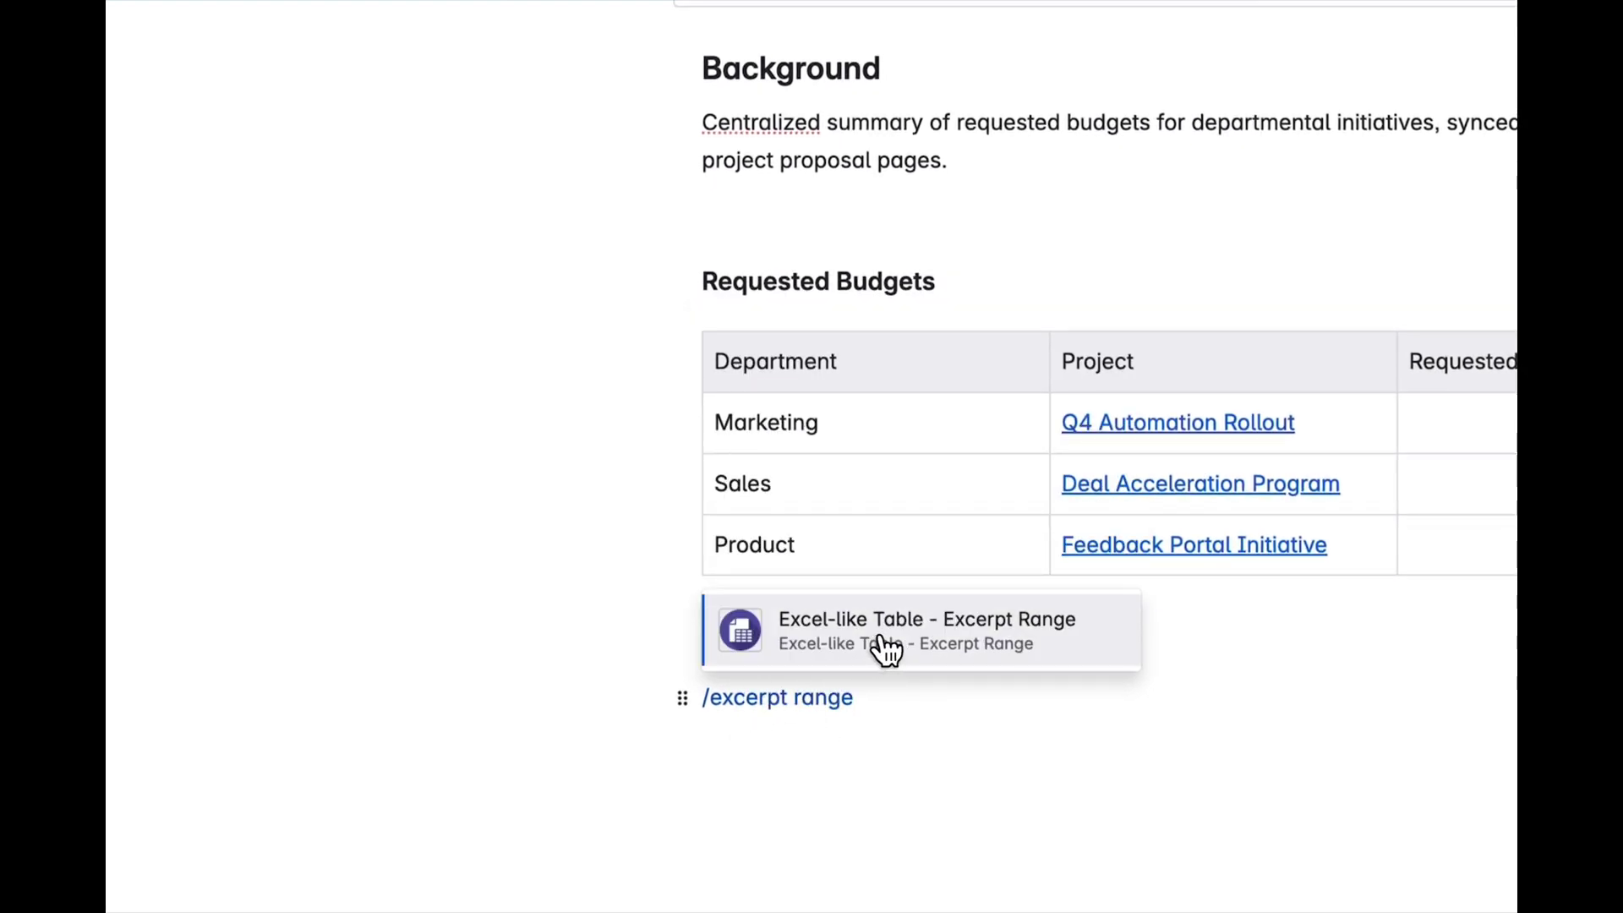
click(885, 649)
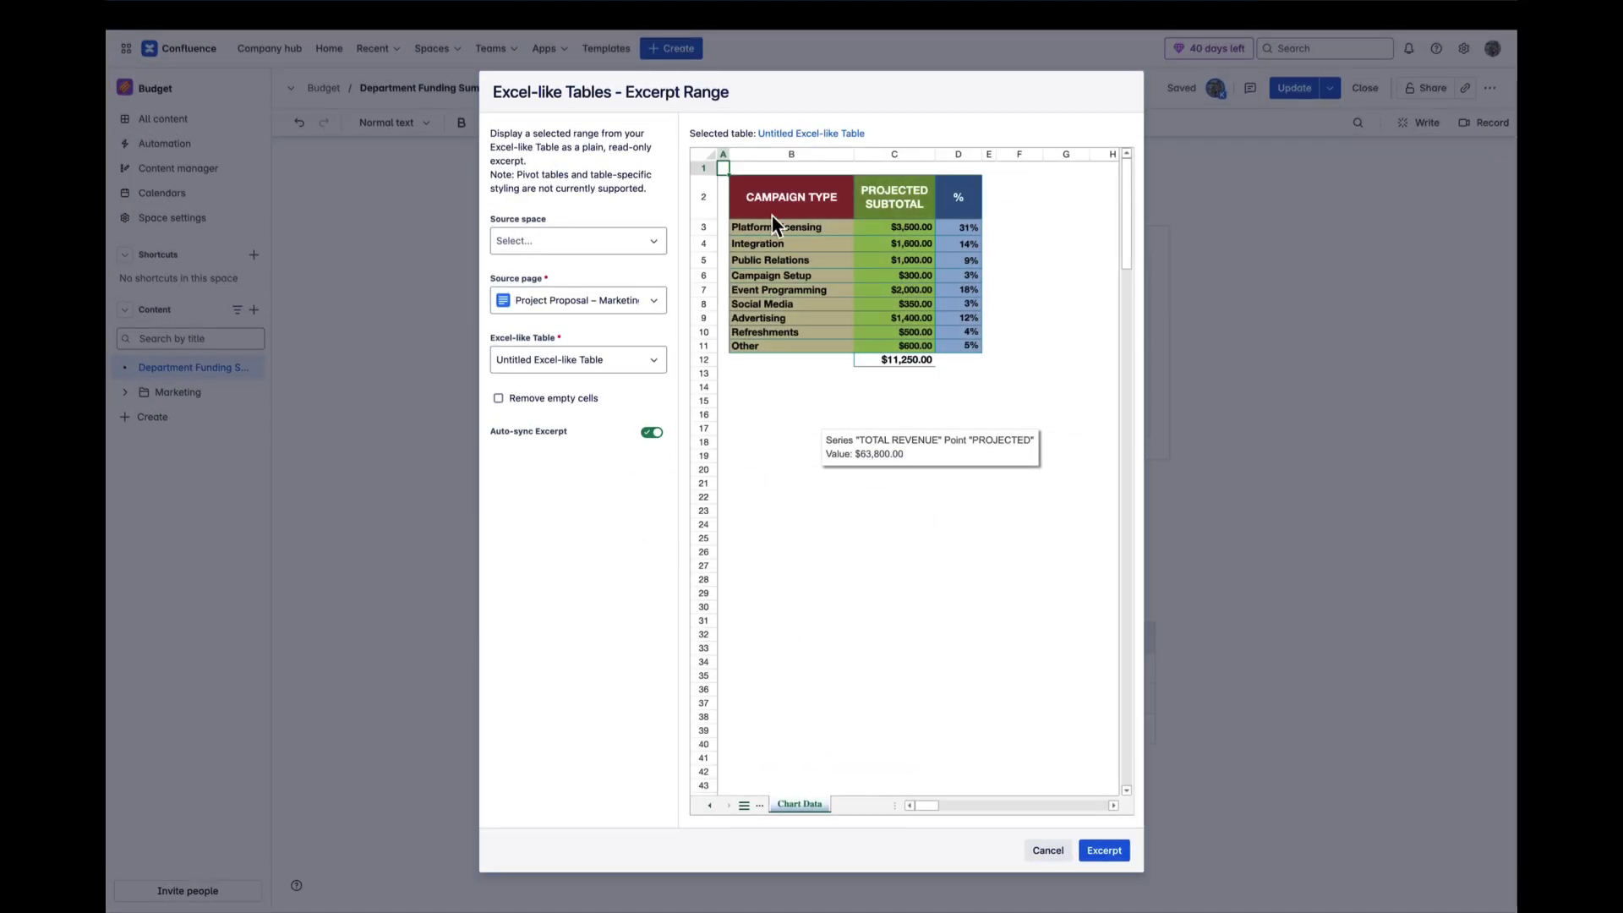
drag(773, 215, 965, 347)
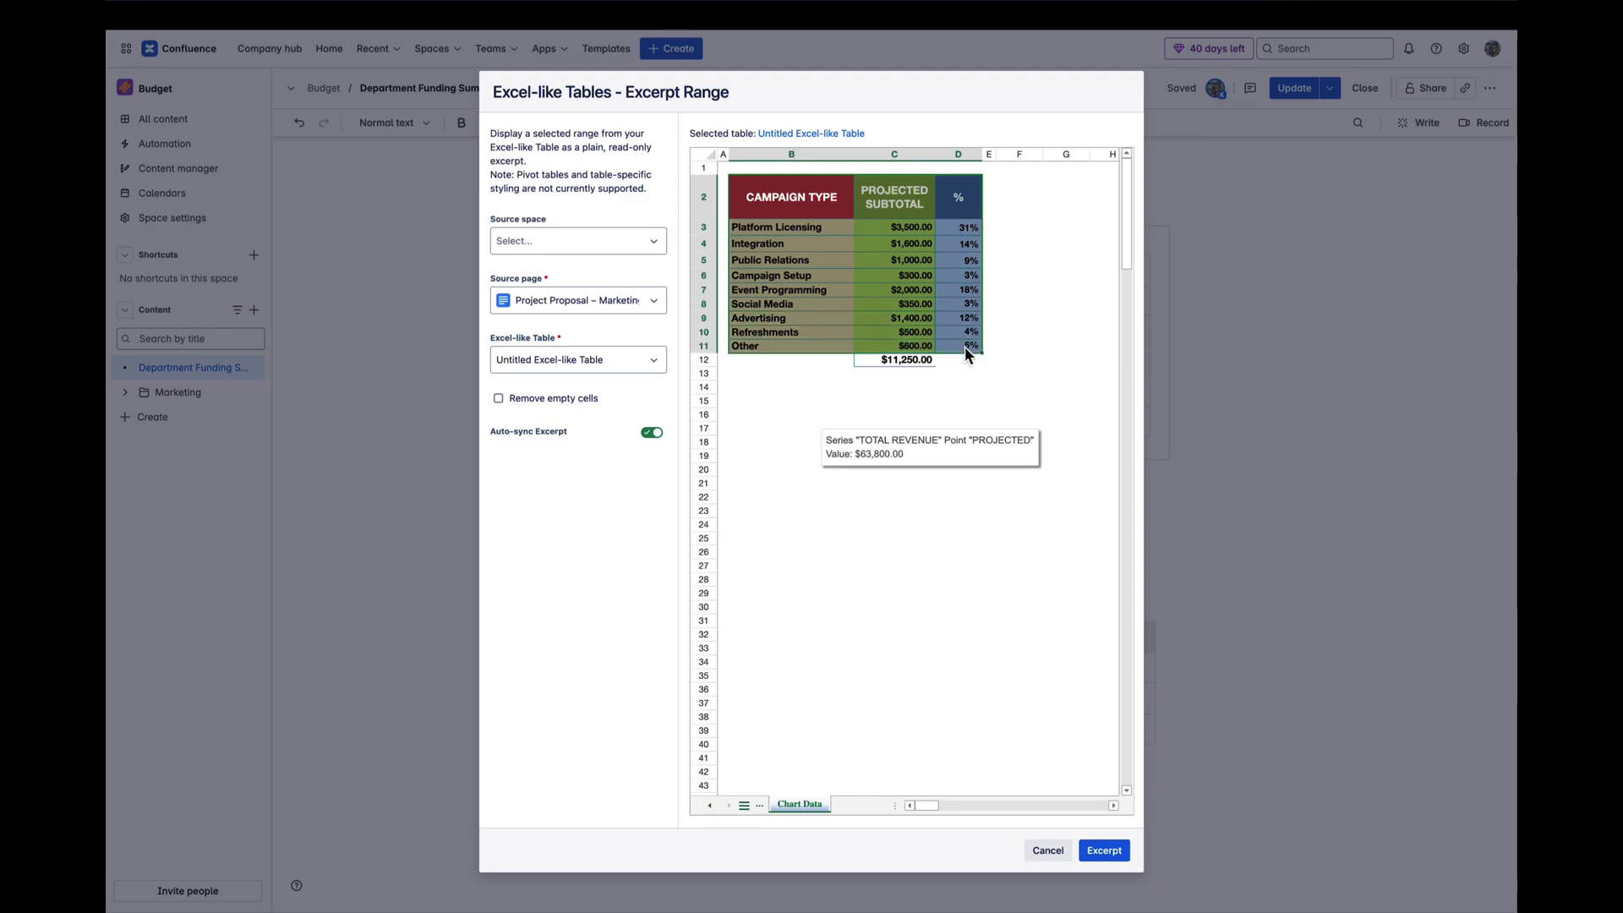
click(1104, 850)
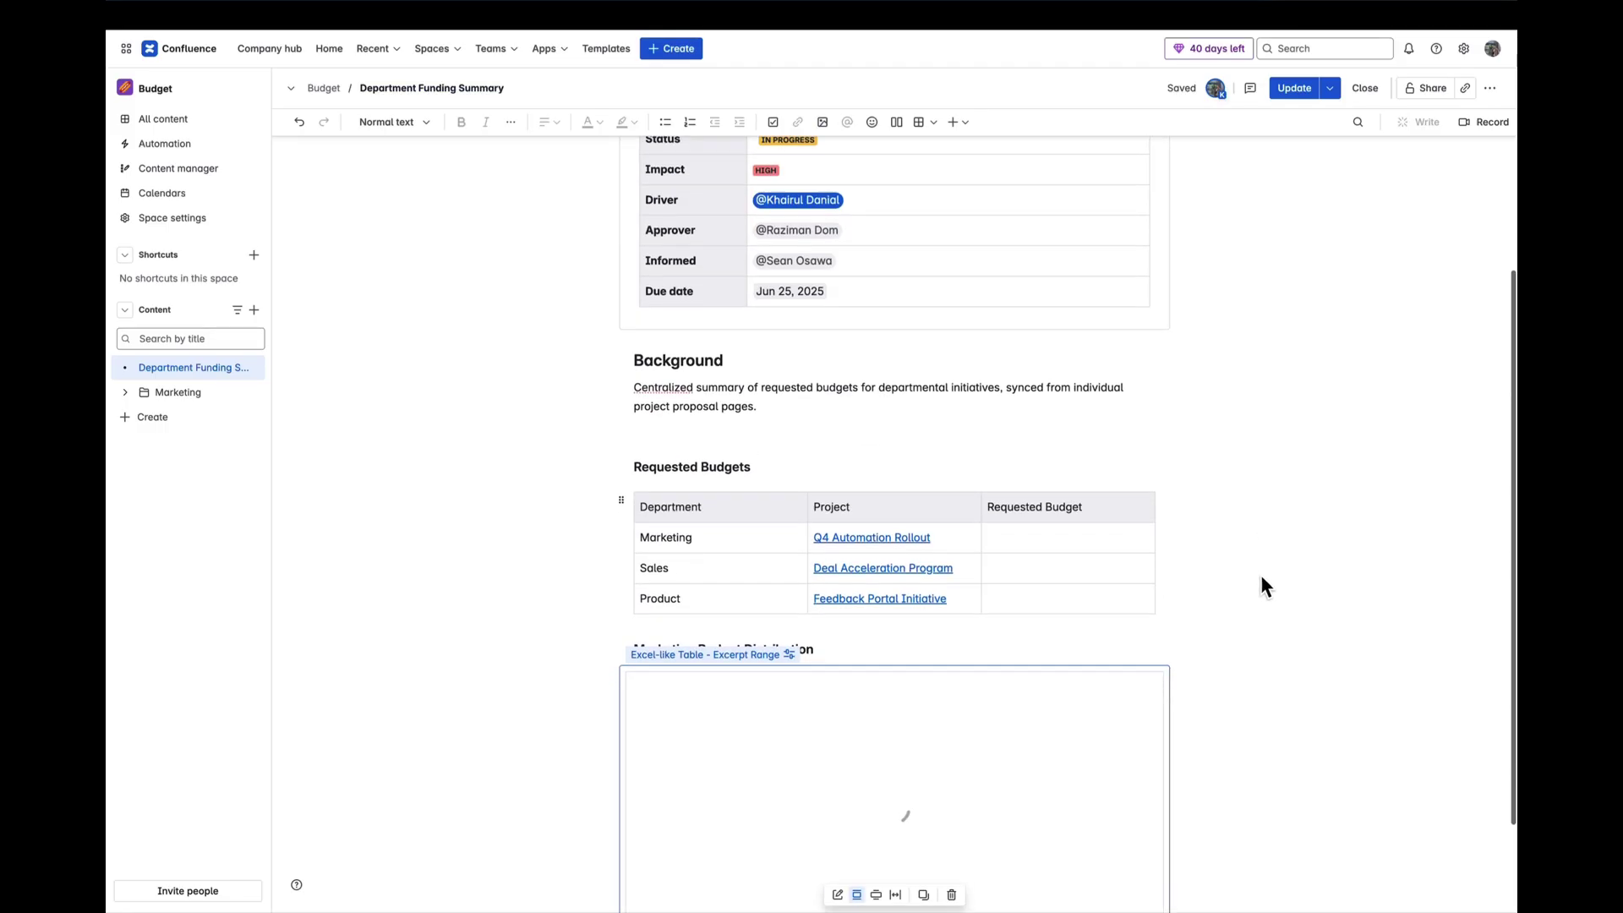
Step: Excerpt the Projected vs Actual bar chart under the Marketing bullet via '/excerpt chart'
scroll(1260, 571, down, 2)
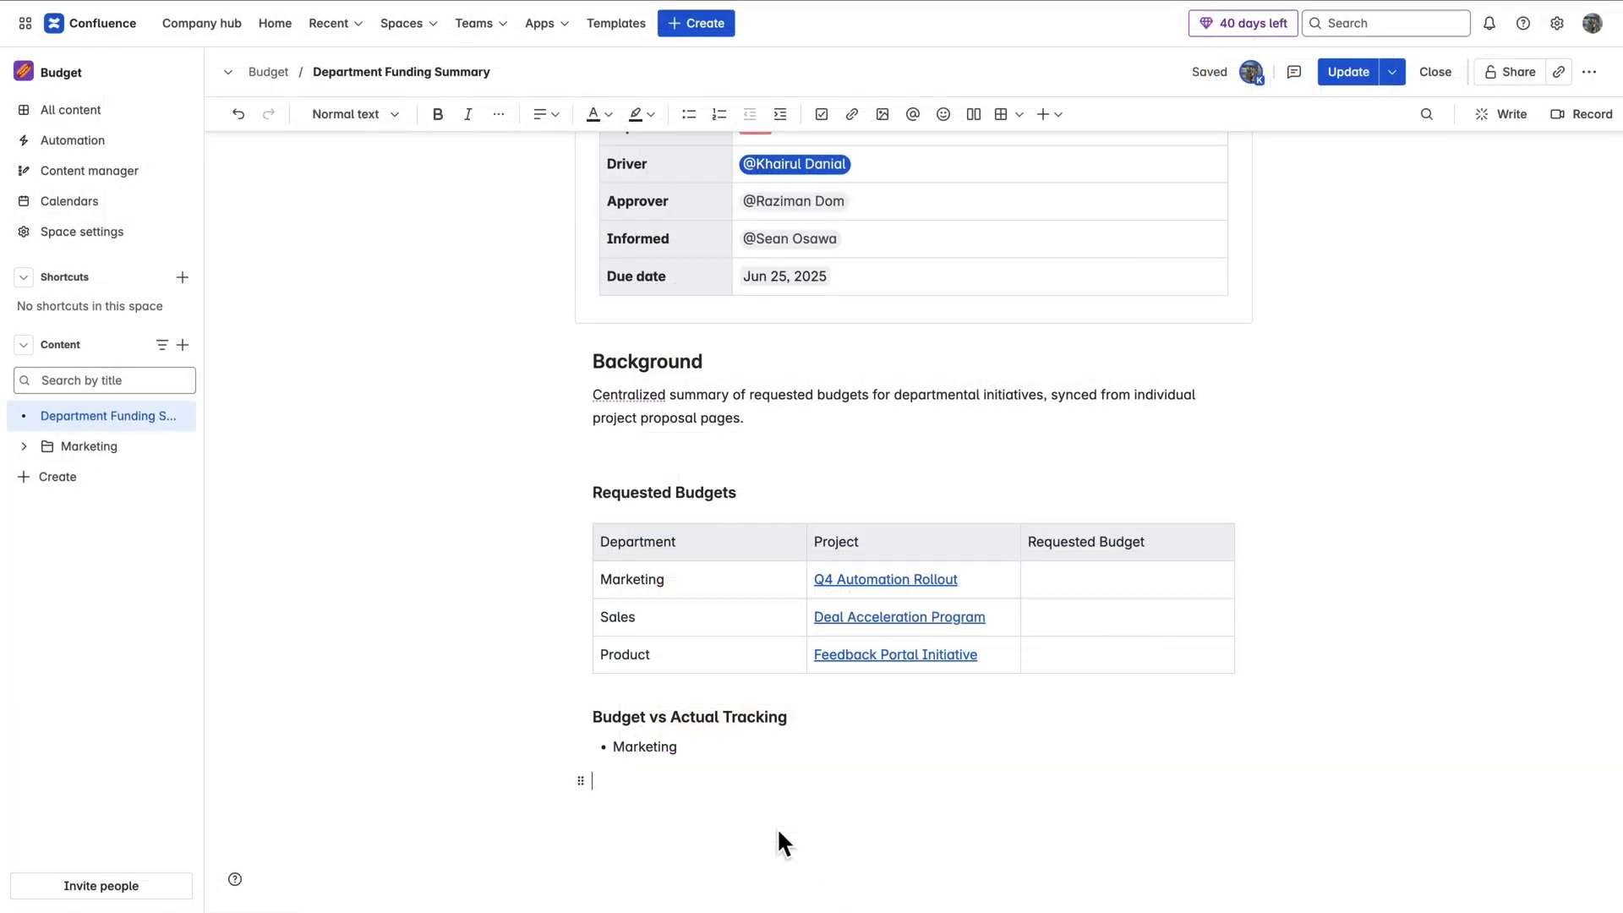
text(/excerpt c)
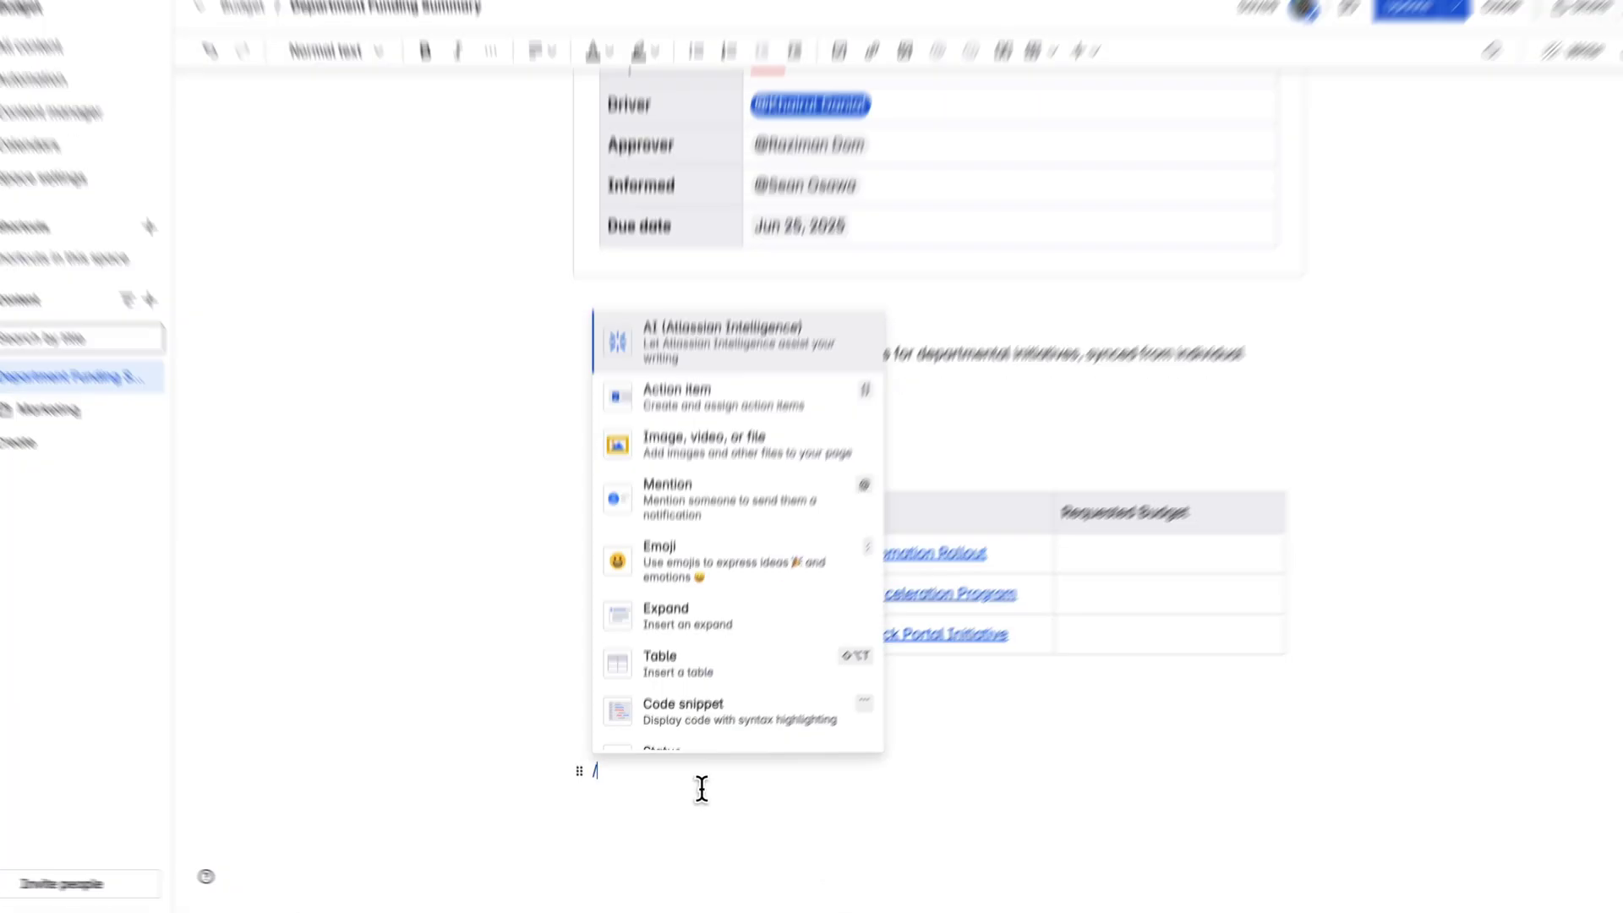
text(har)
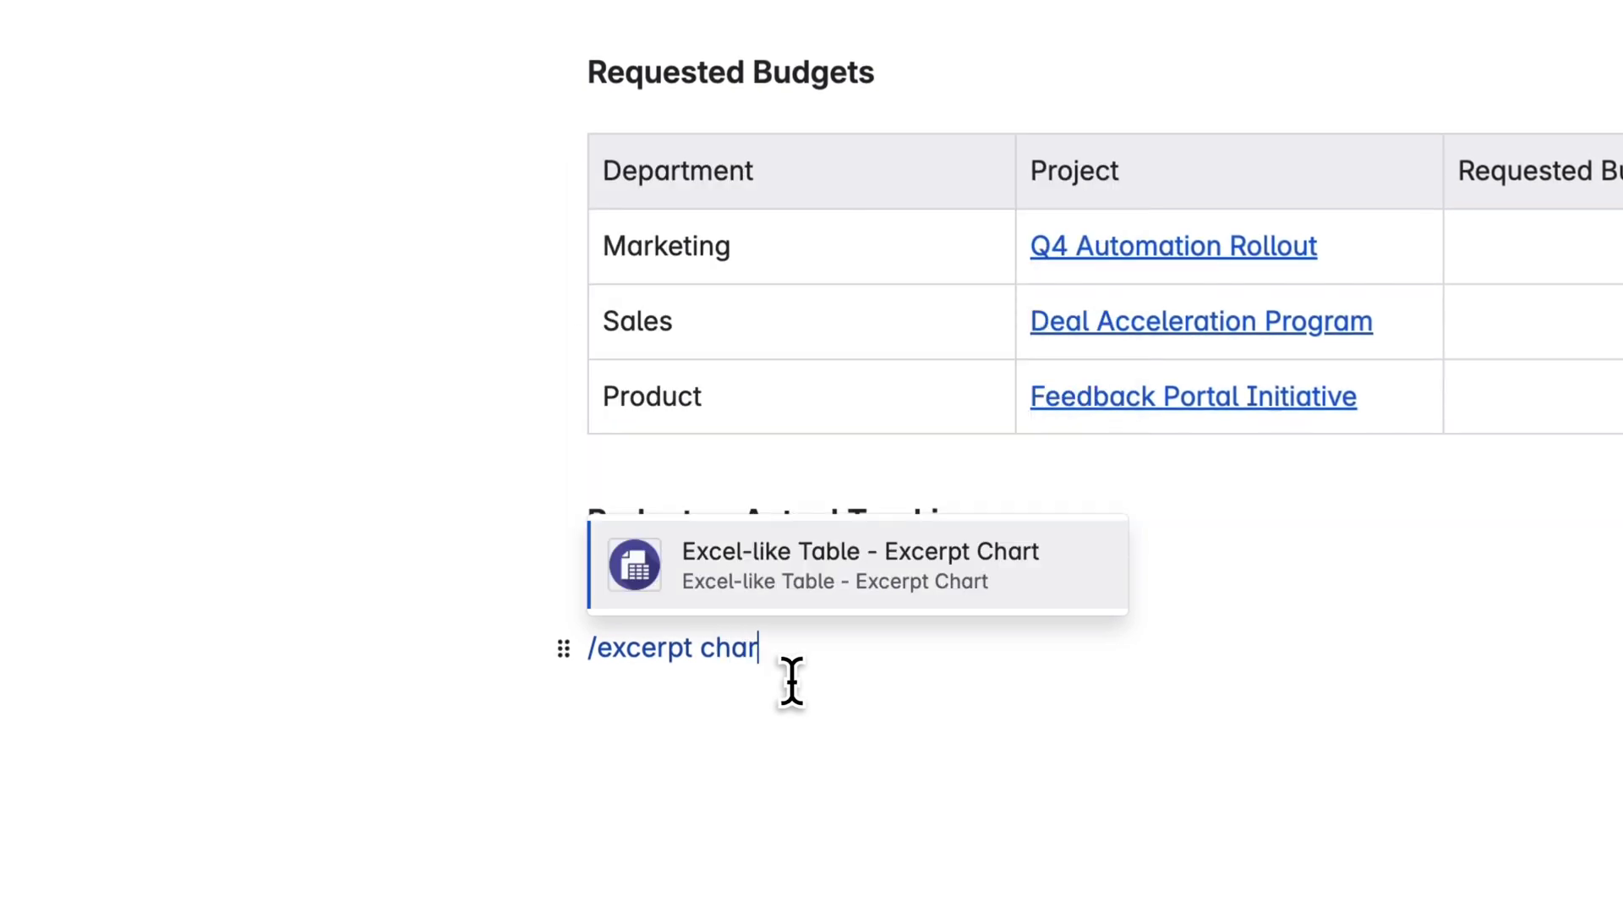
text(t)
click(837, 587)
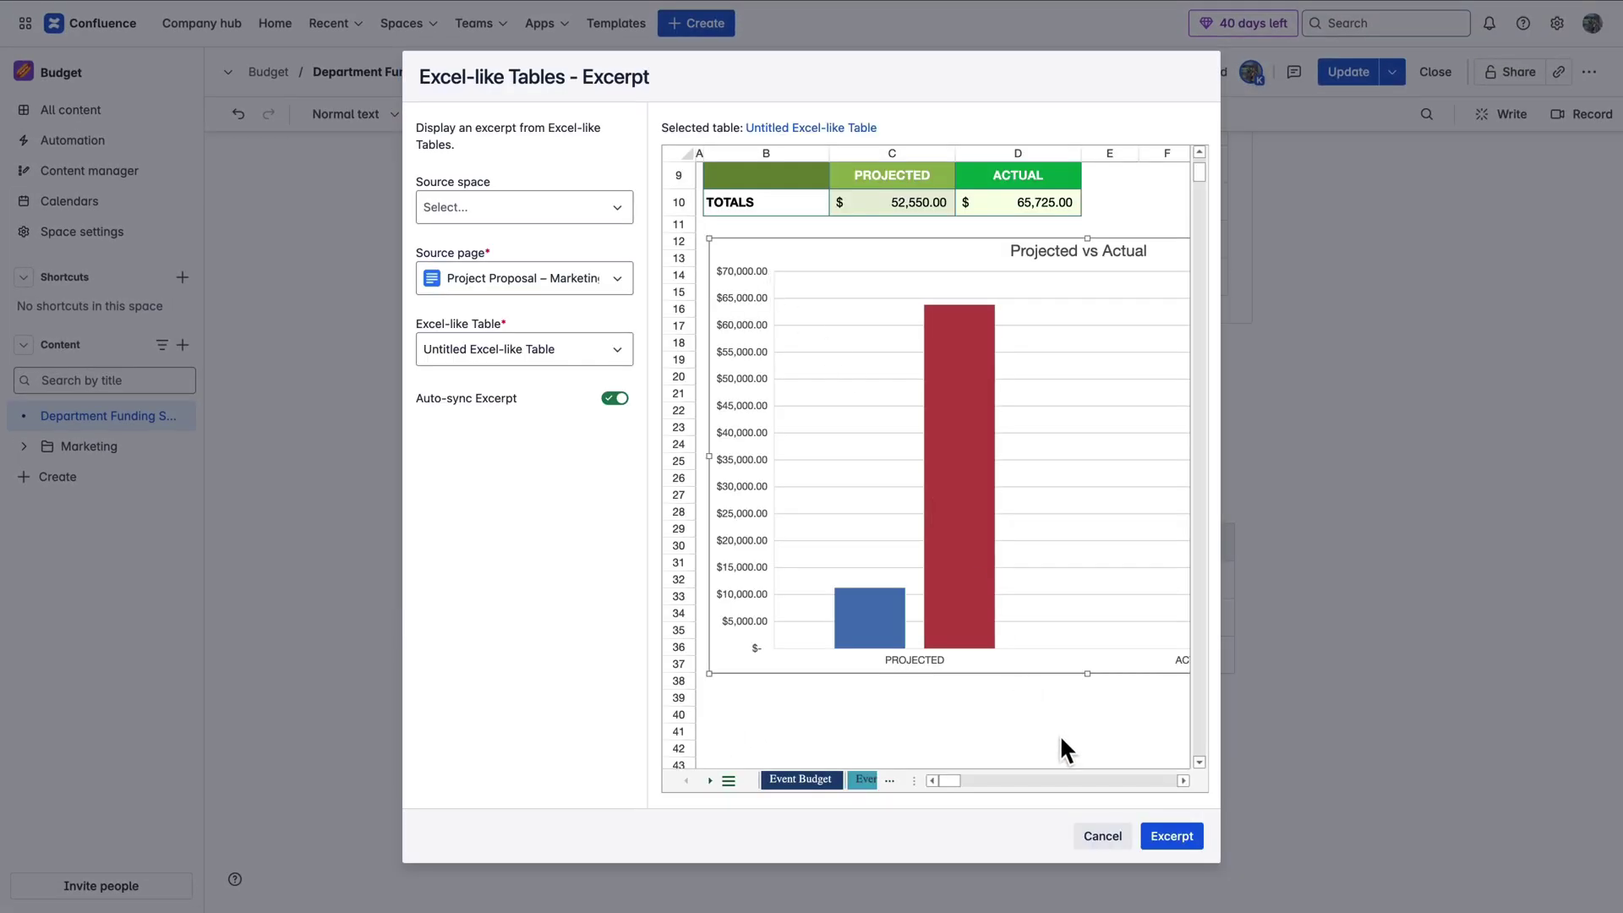
click(1162, 837)
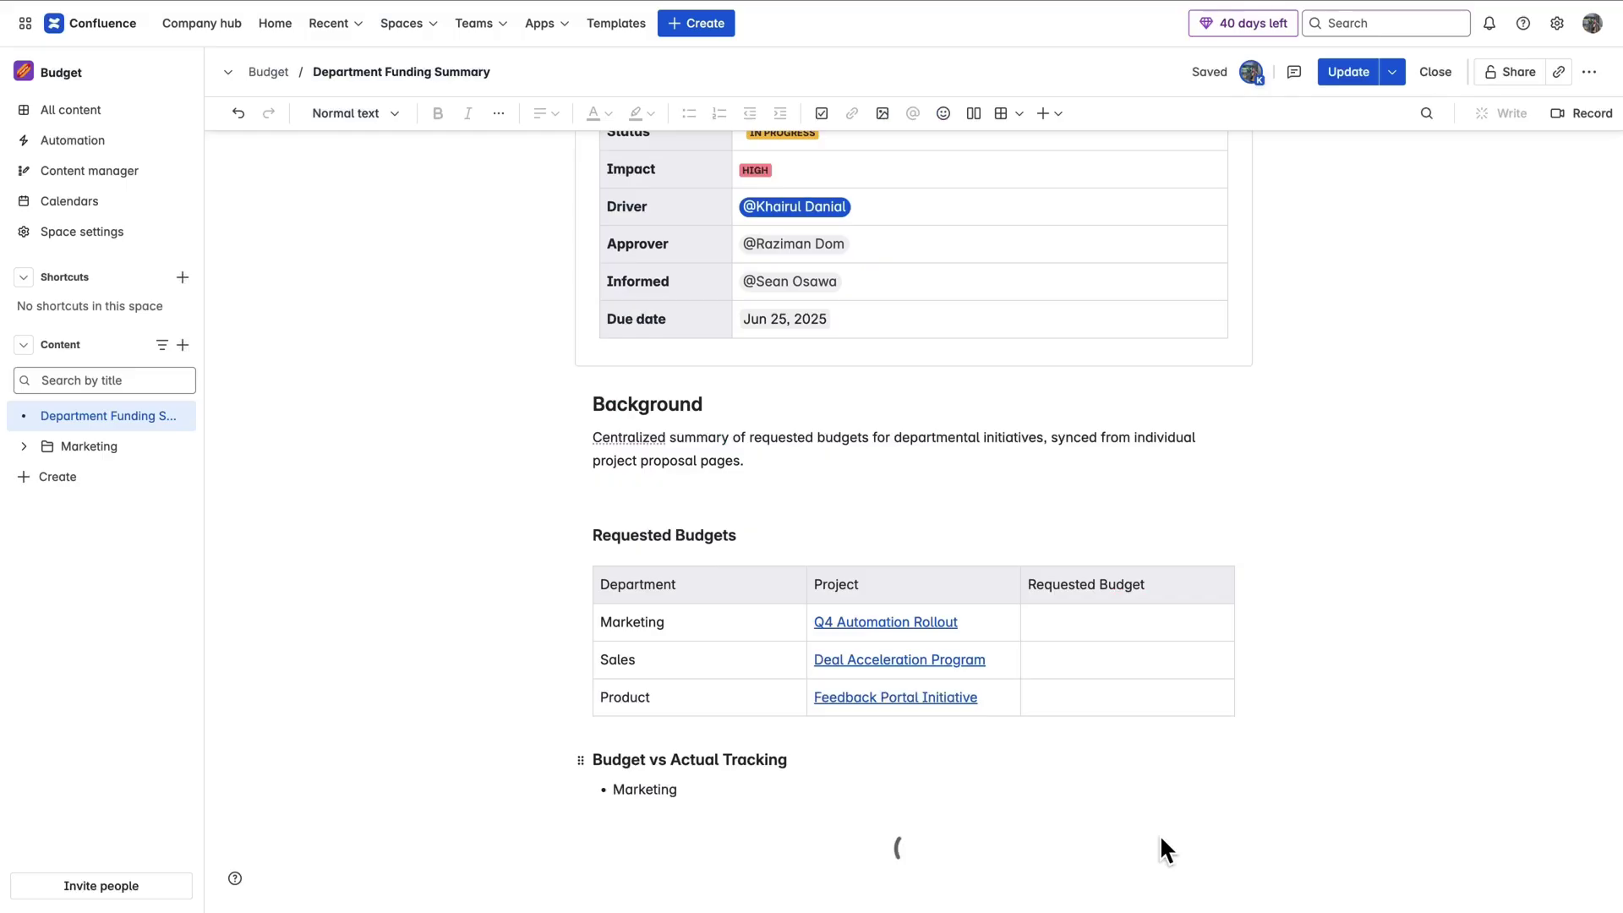
scroll(1350, 662, down, 5)
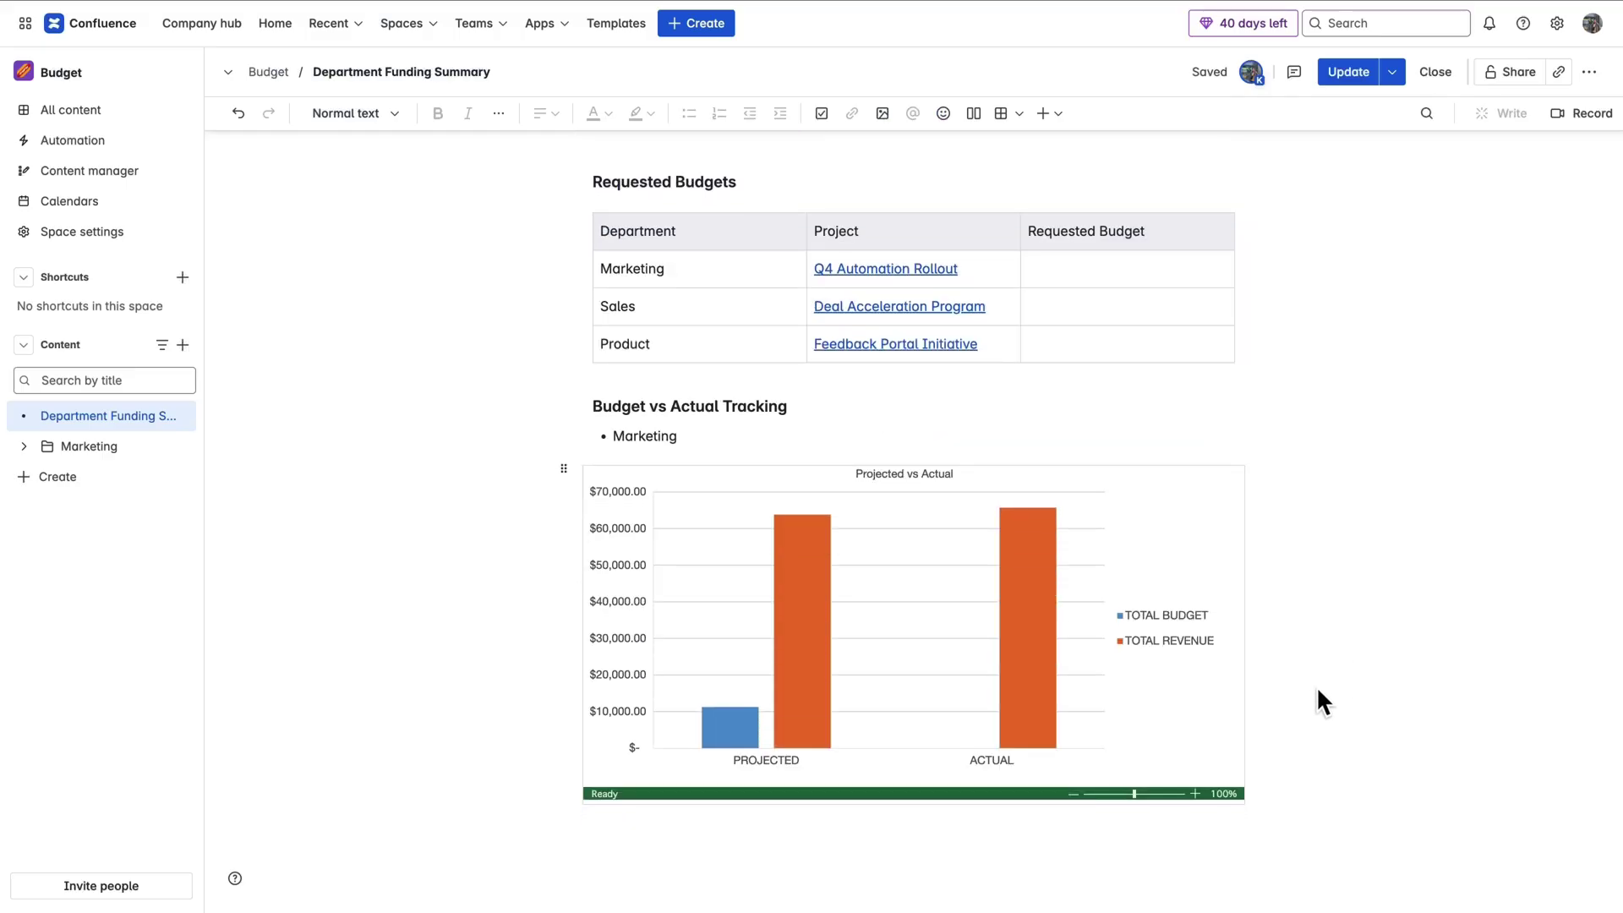